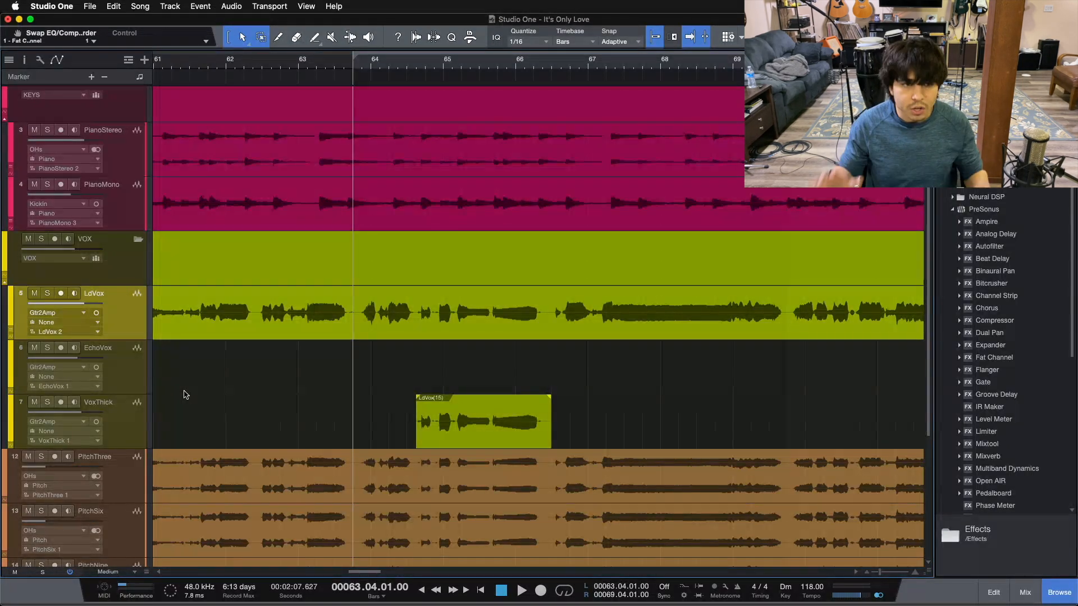
# Mute the VoxThick track and the PitchThree, PitchSix and PitchNine tracks, and play the section from bar 63.
pyautogui.scroll(1, 185, 395)
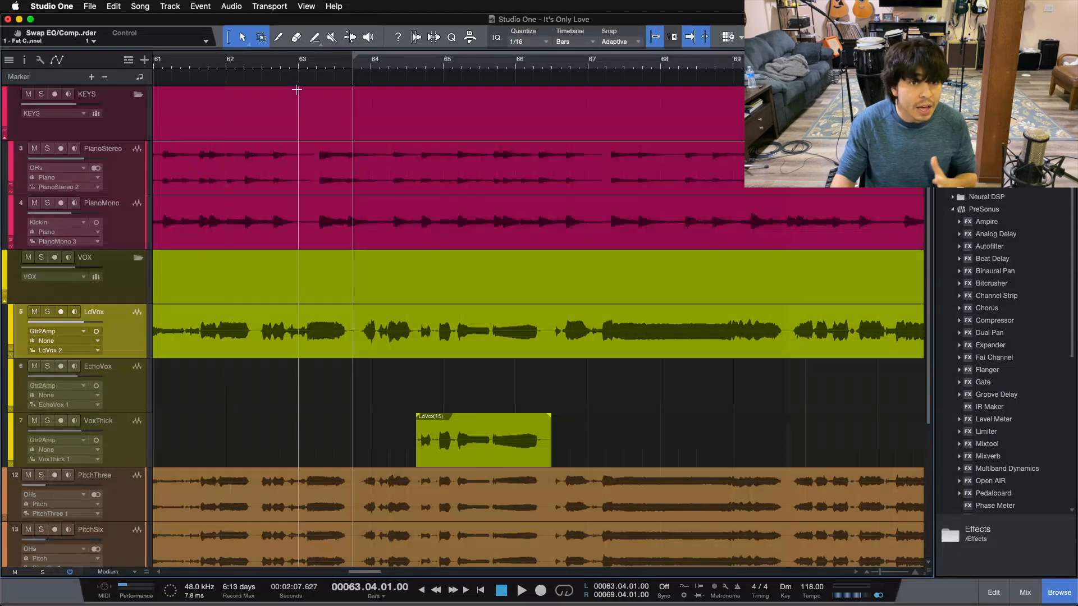
pyautogui.moveTo(298, 71)
pyautogui.mouseDown()
pyautogui.moveTo(317, 60)
pyautogui.moveTo(308, 67)
pyautogui.mouseUp()
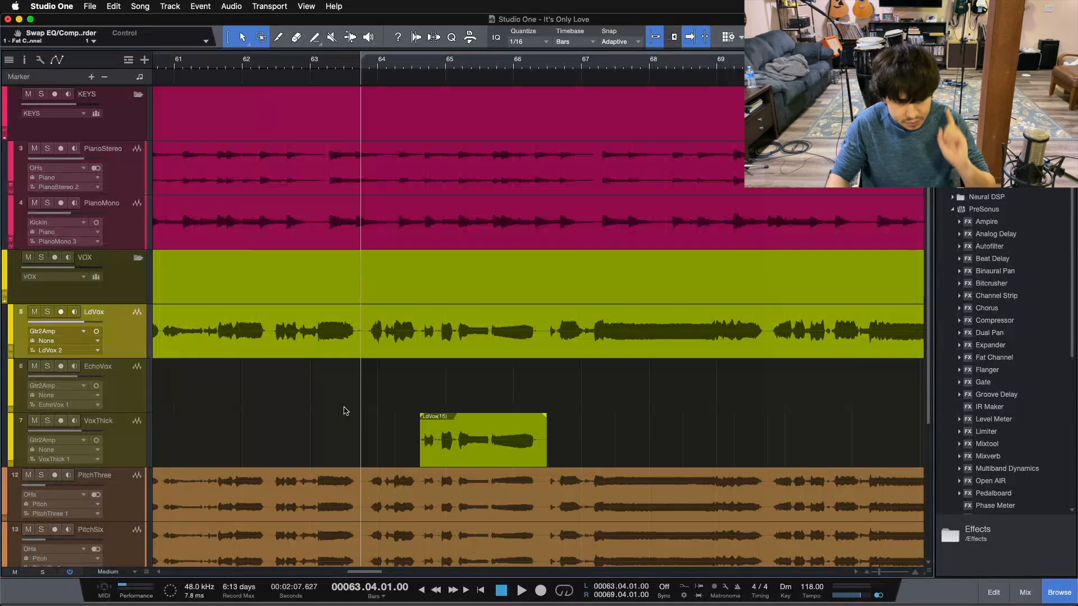
pyautogui.click(34, 420)
pyautogui.click(147, 425)
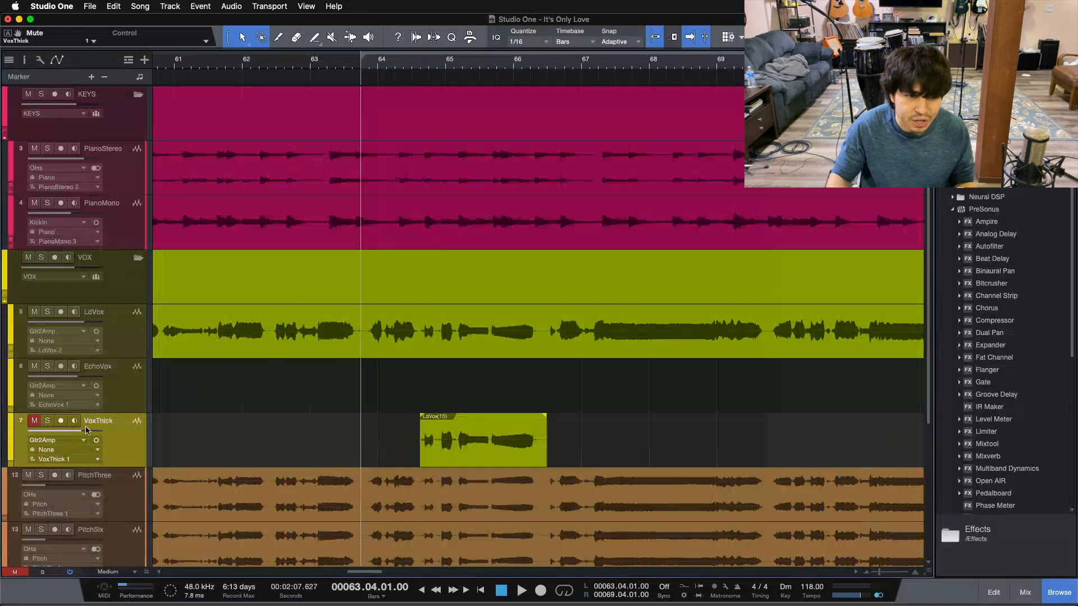
pyautogui.scroll(-3, 287, 388)
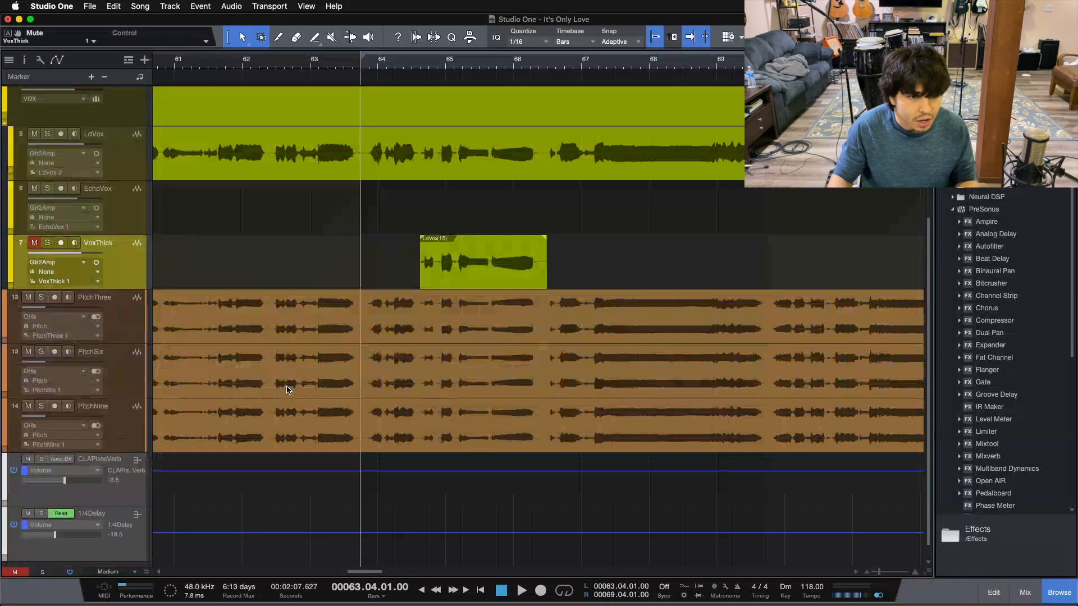
pyautogui.click(28, 297)
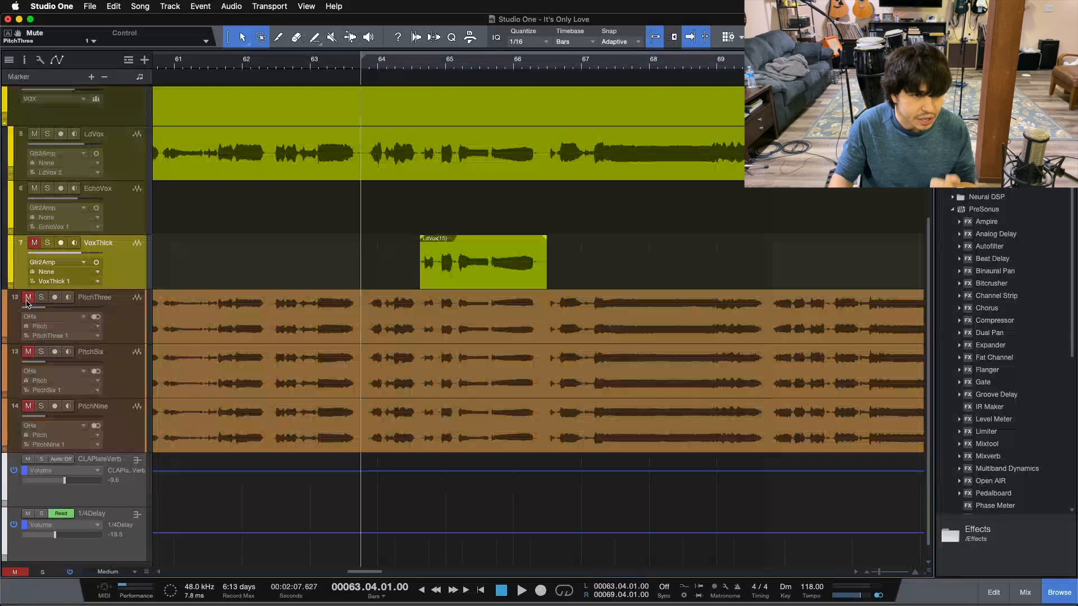
pyautogui.scroll(3, 250, 376)
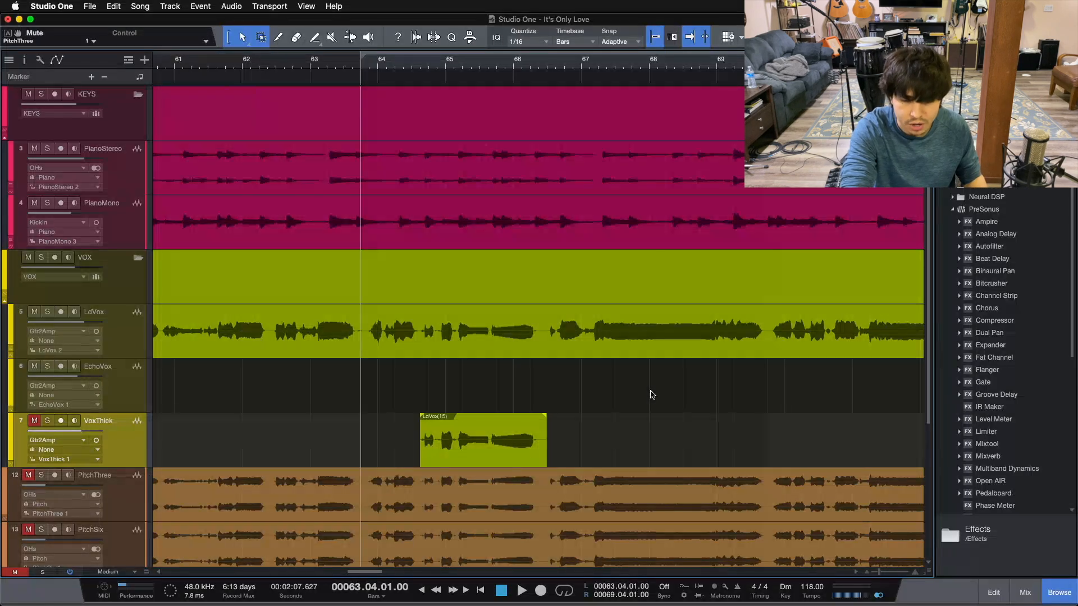
pyautogui.press('space')
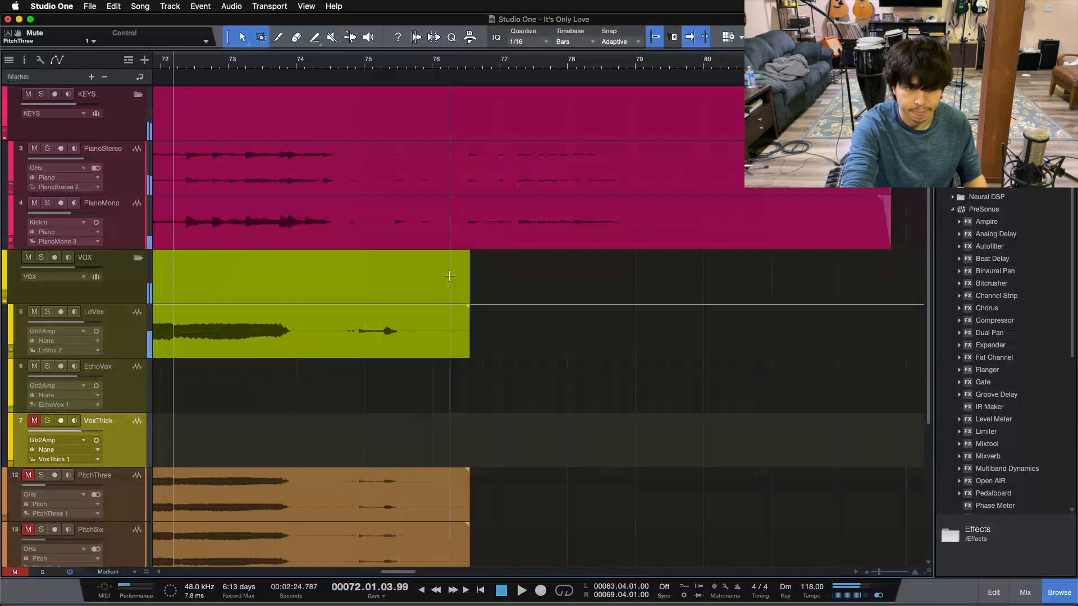
pyautogui.press('space')
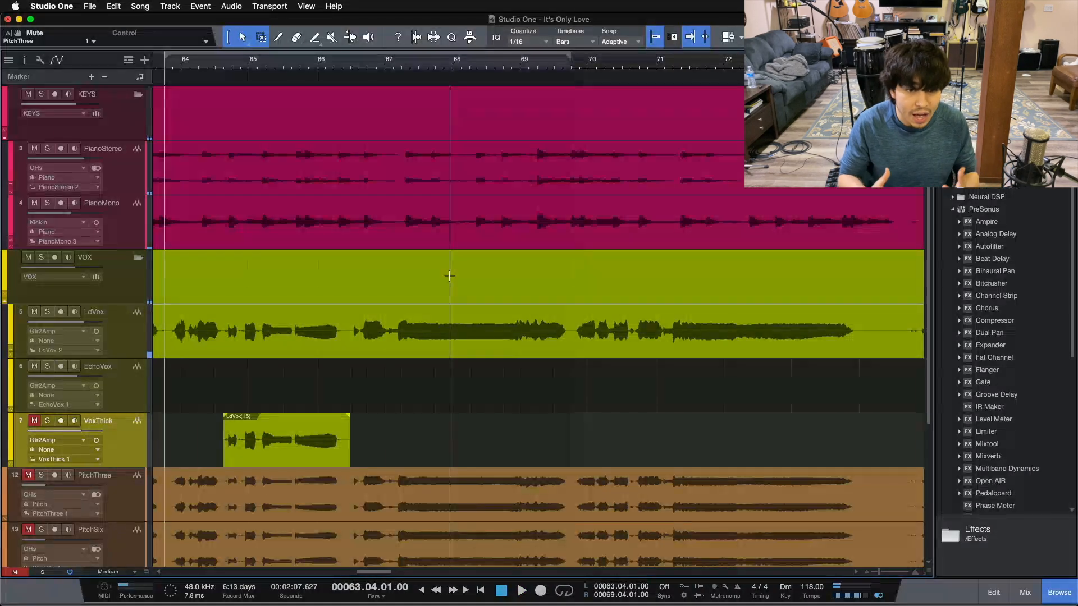
# Unmute the PitchThree, PitchSix and PitchNine tracks and solo all three together.
pyautogui.moveTo(269, 73); pyautogui.dragTo(370, 69)
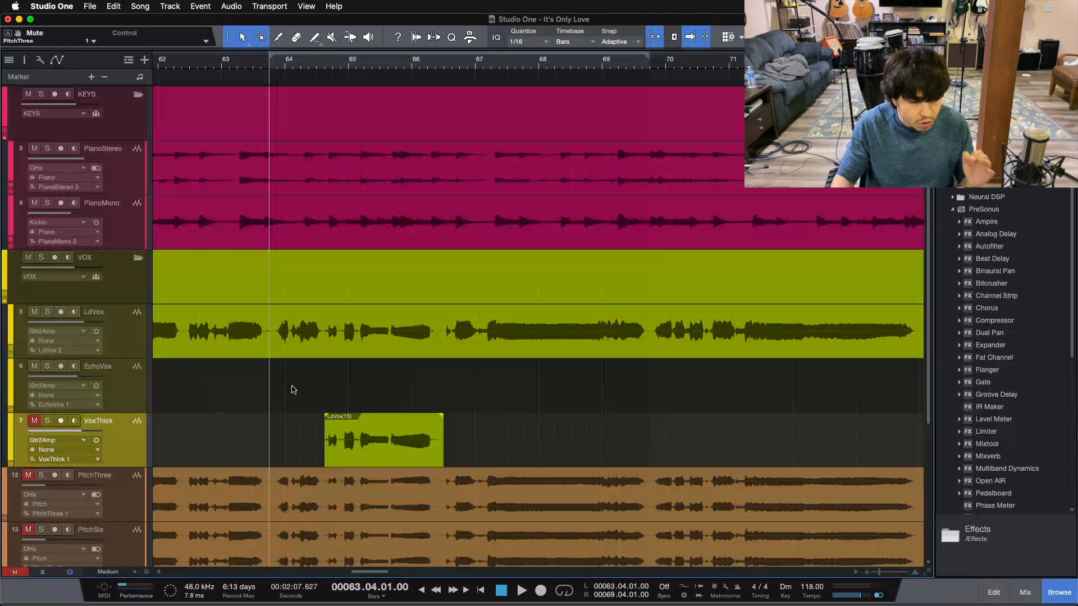
pyautogui.moveTo(315, 71); pyautogui.dragTo(417, 5)
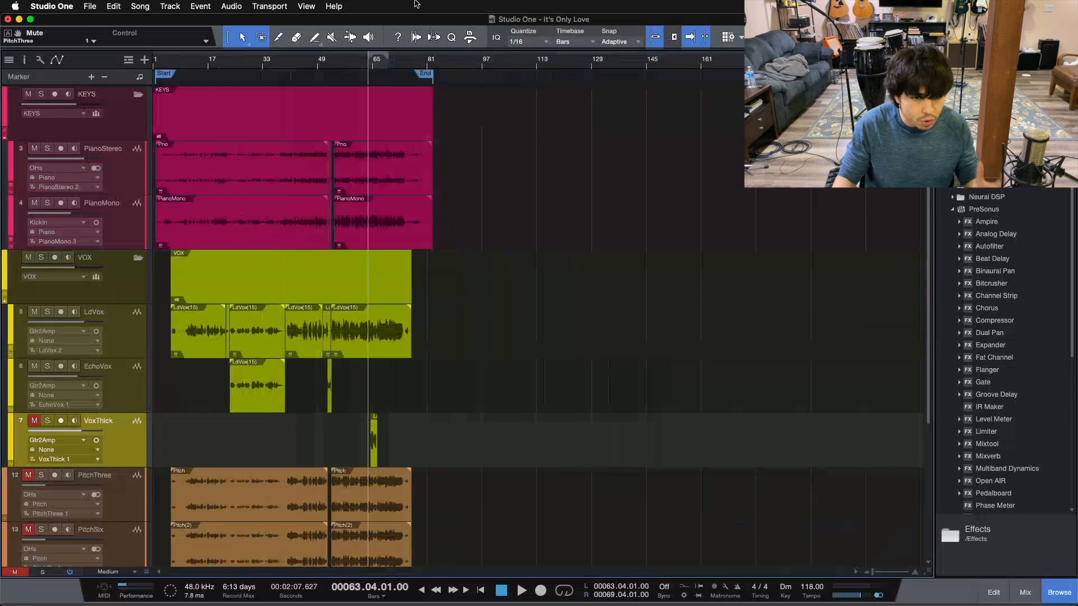
pyautogui.scroll(-3, 372, 412)
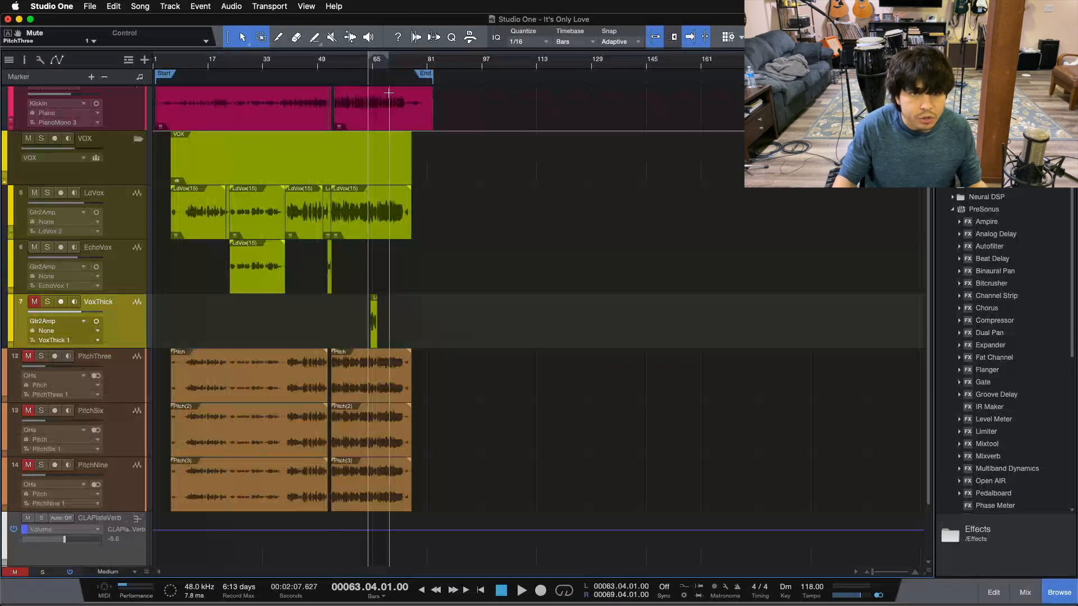
pyautogui.moveTo(376, 65); pyautogui.dragTo(445, 102)
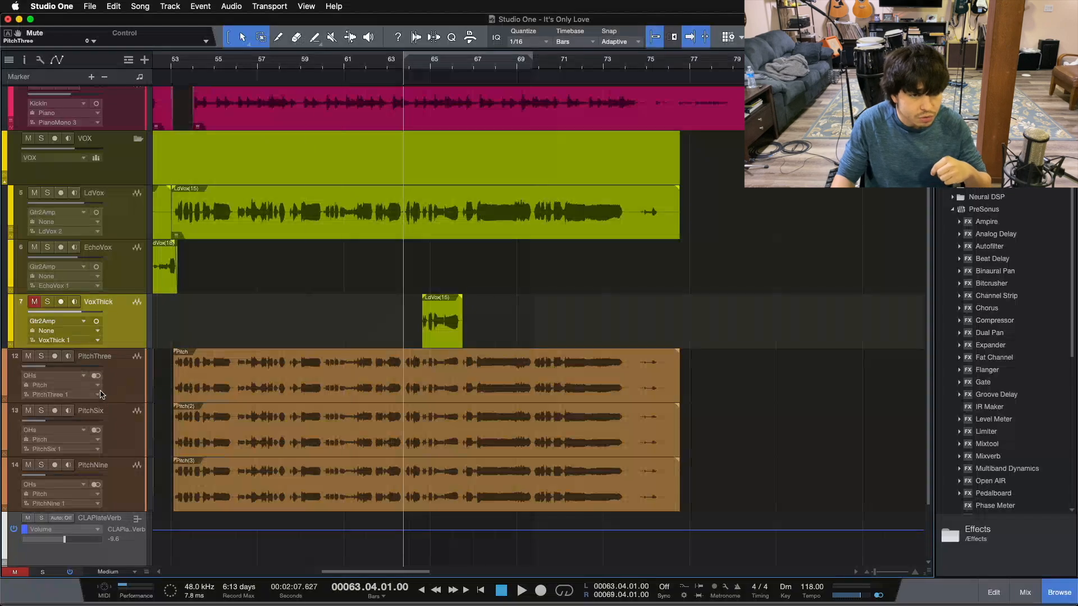
pyautogui.click(143, 371)
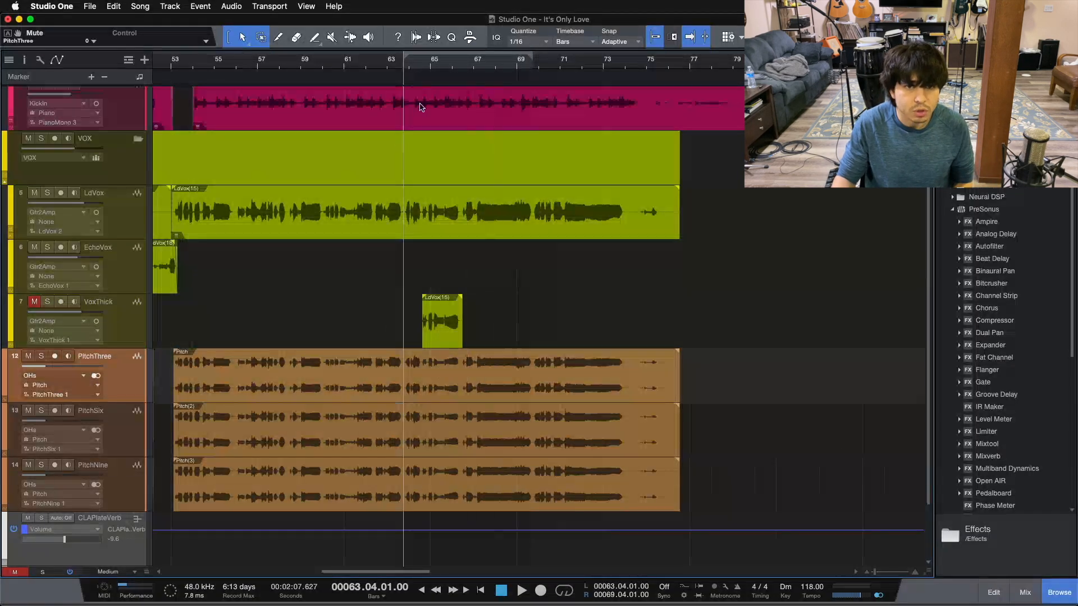
pyautogui.click(41, 356)
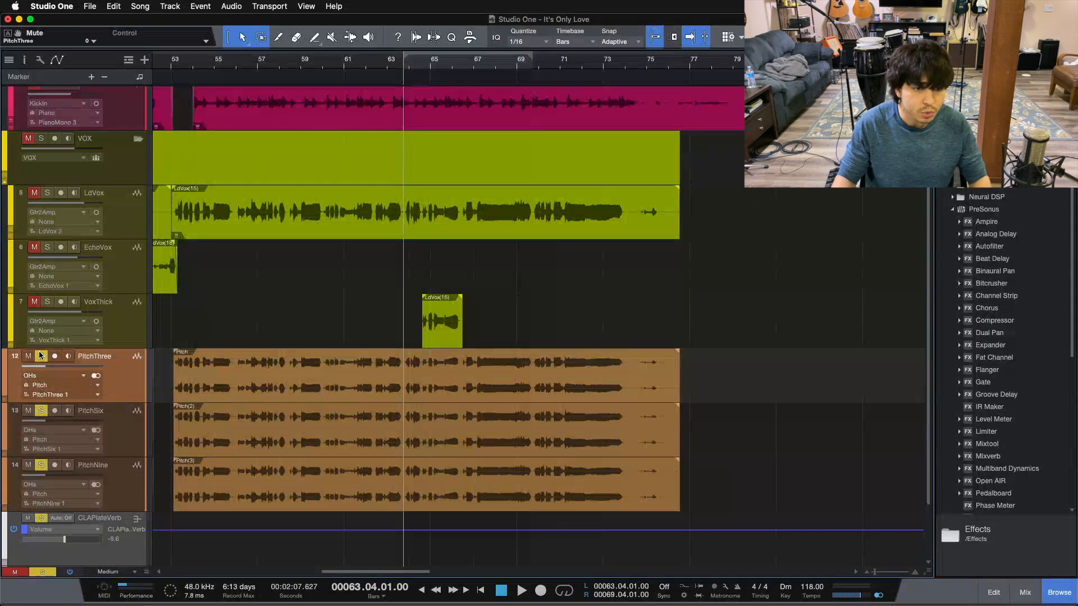
# Audition the soloed Pitch tracks around bars 64 to 66, restarting once near bar 64, and stop playback.
pyautogui.moveTo(436, 68); pyautogui.dragTo(450, 87)
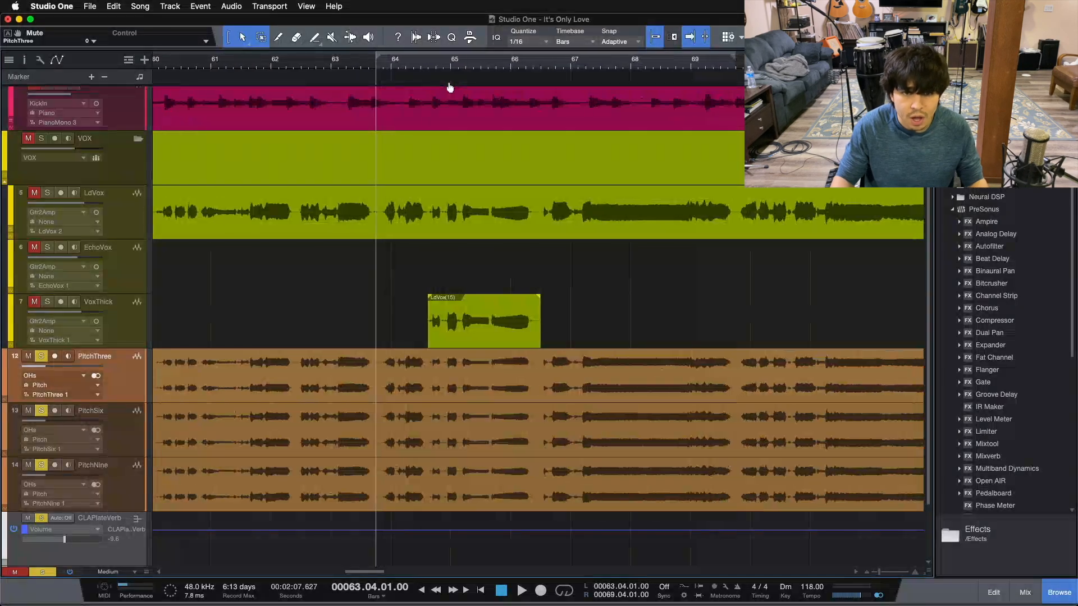
pyautogui.press('space')
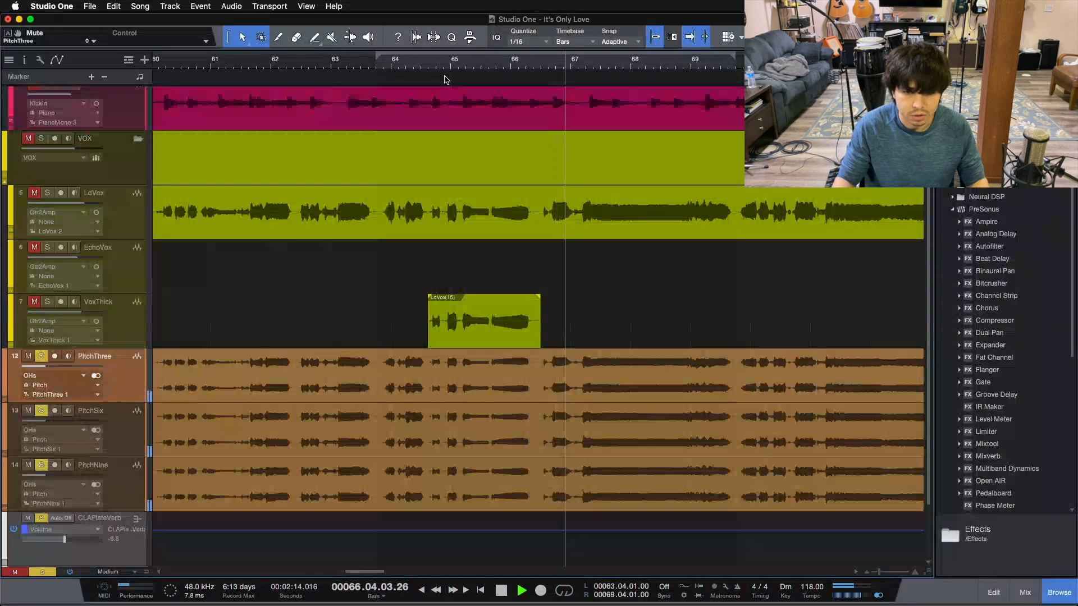
pyautogui.click(412, 67)
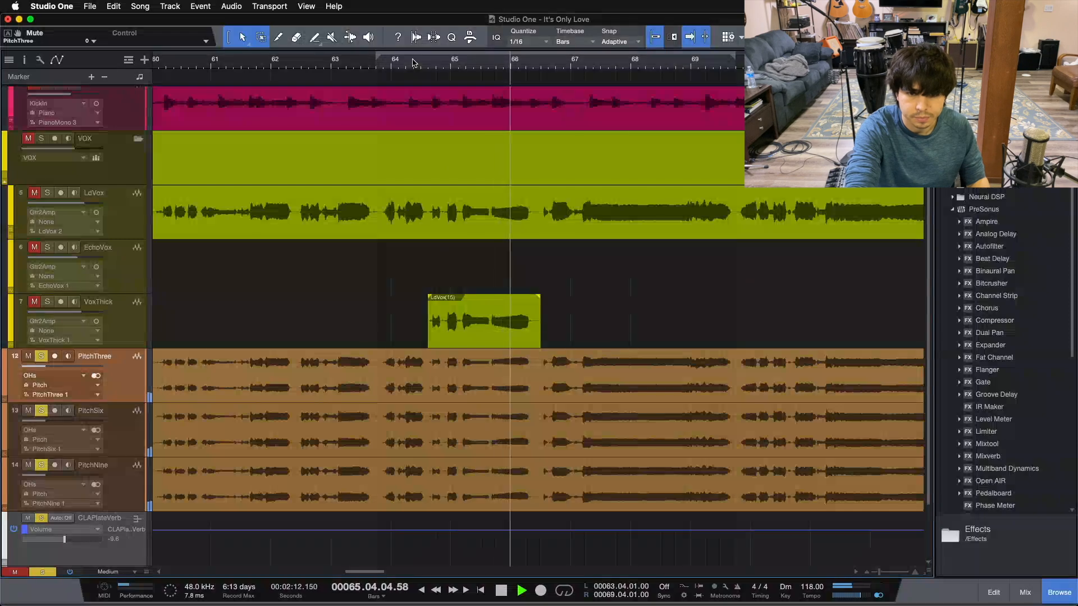
pyautogui.press('space')
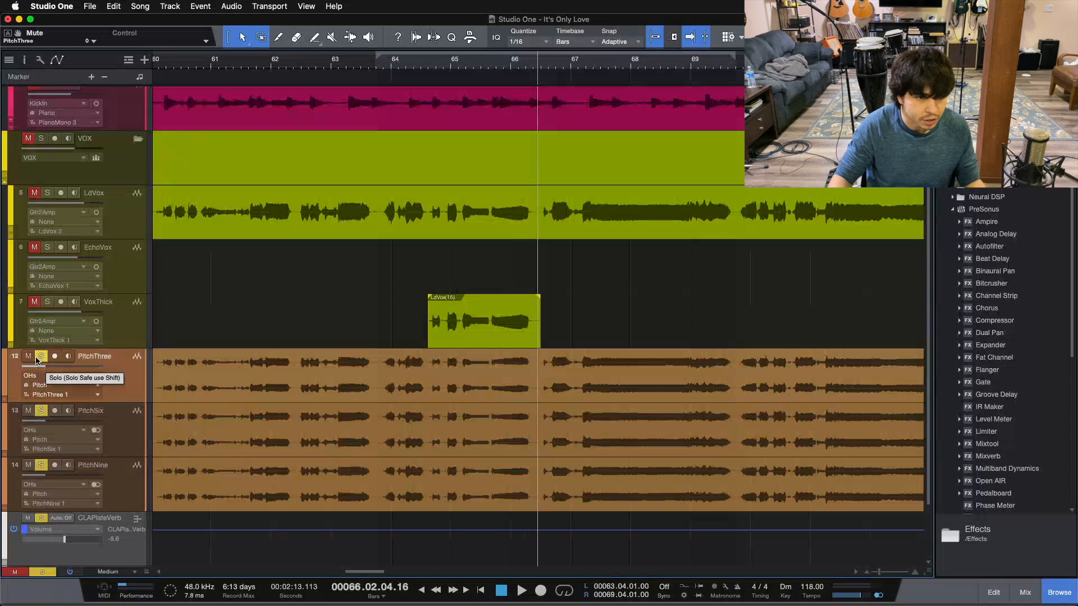
# Unsolo the three Pitch tracks and play them with the lead vocal and piano from bar 62, beat 3.
pyautogui.click(37, 360)
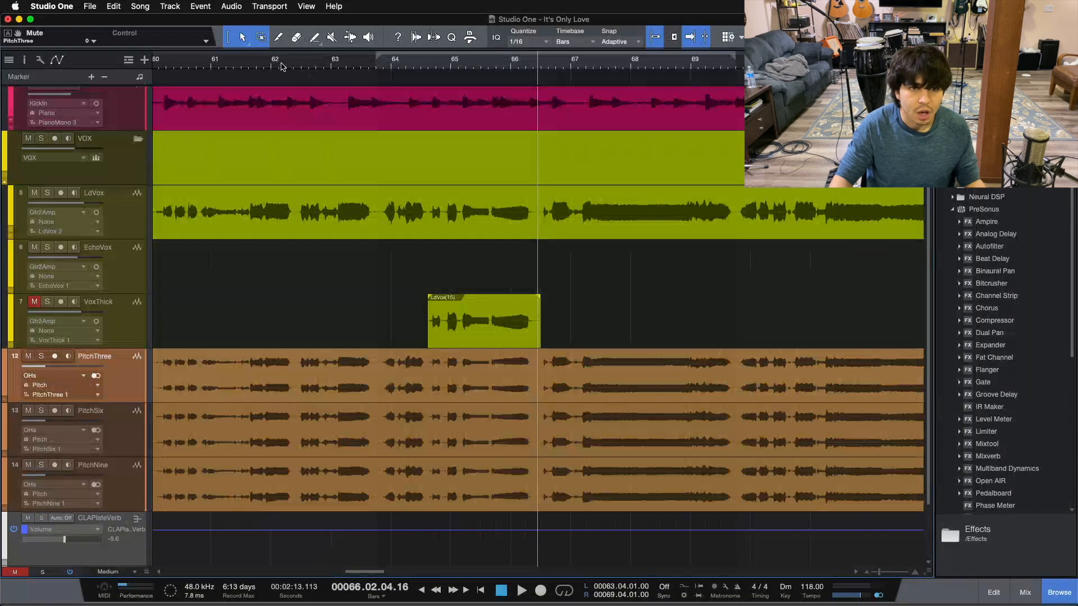
pyautogui.click(301, 63)
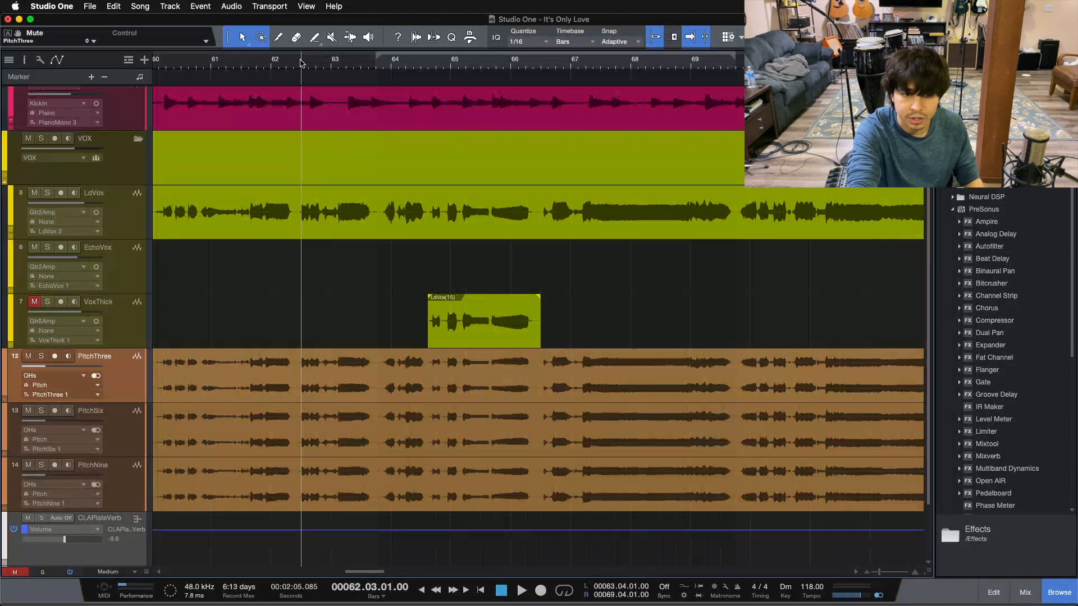
pyautogui.press('space')
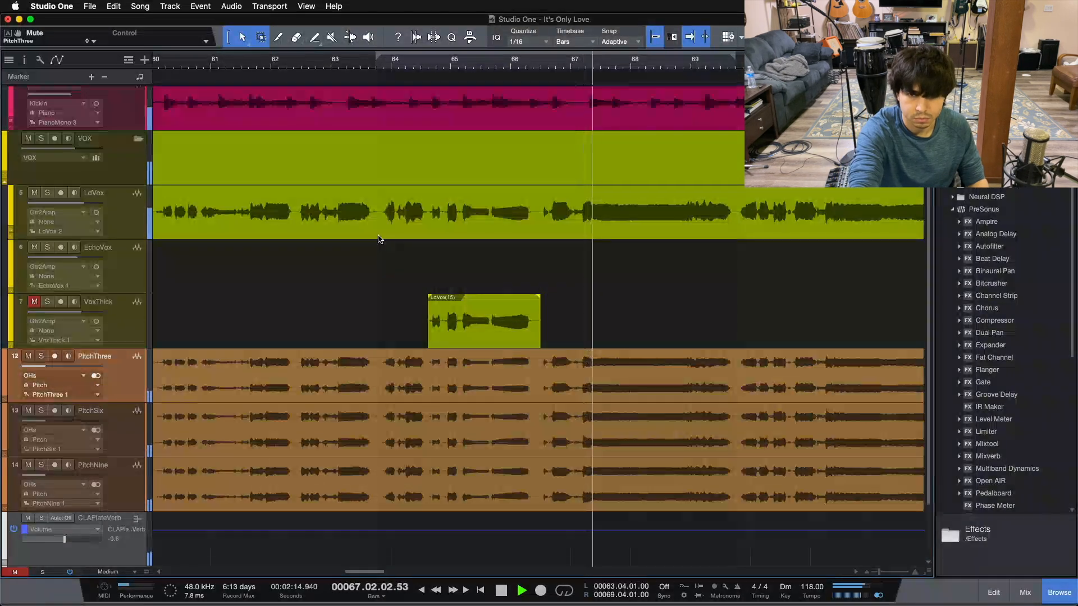
pyautogui.press('space')
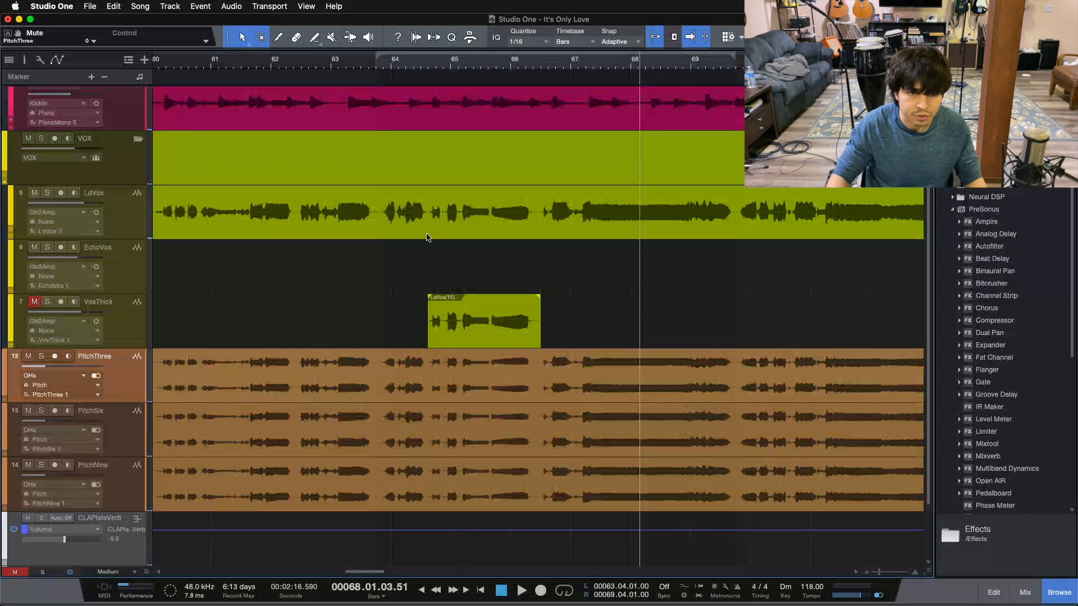
# Mark out the LdVox phrase just before the VoxThick clip and the phrase above that clip, clearing each selection.
pyautogui.moveTo(378, 206); pyautogui.dragTo(429, 200)
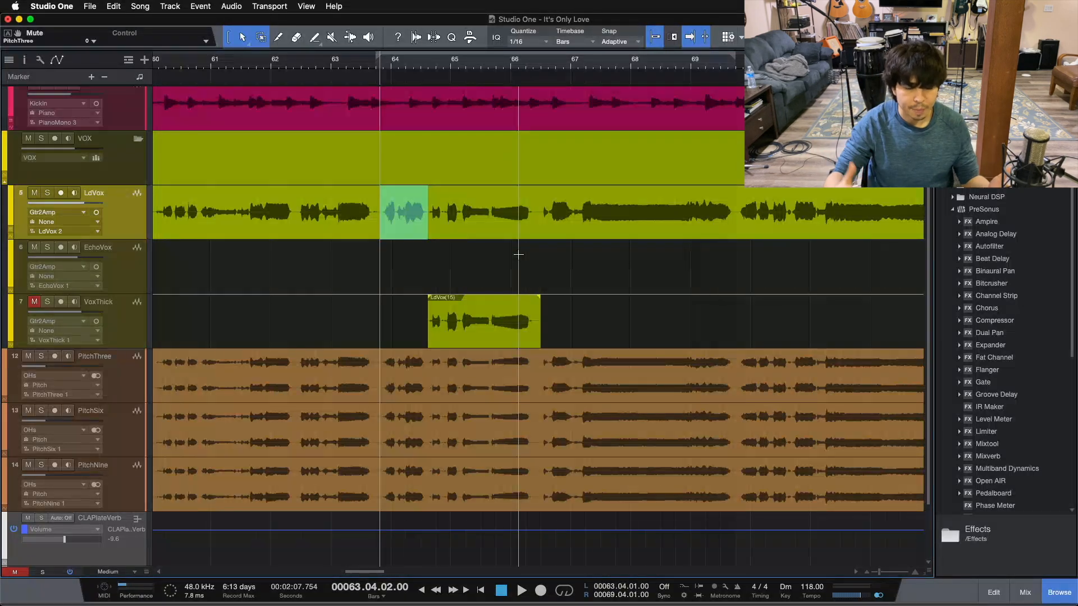
pyautogui.click(518, 254)
pyautogui.moveTo(380, 194); pyautogui.dragTo(540, 194)
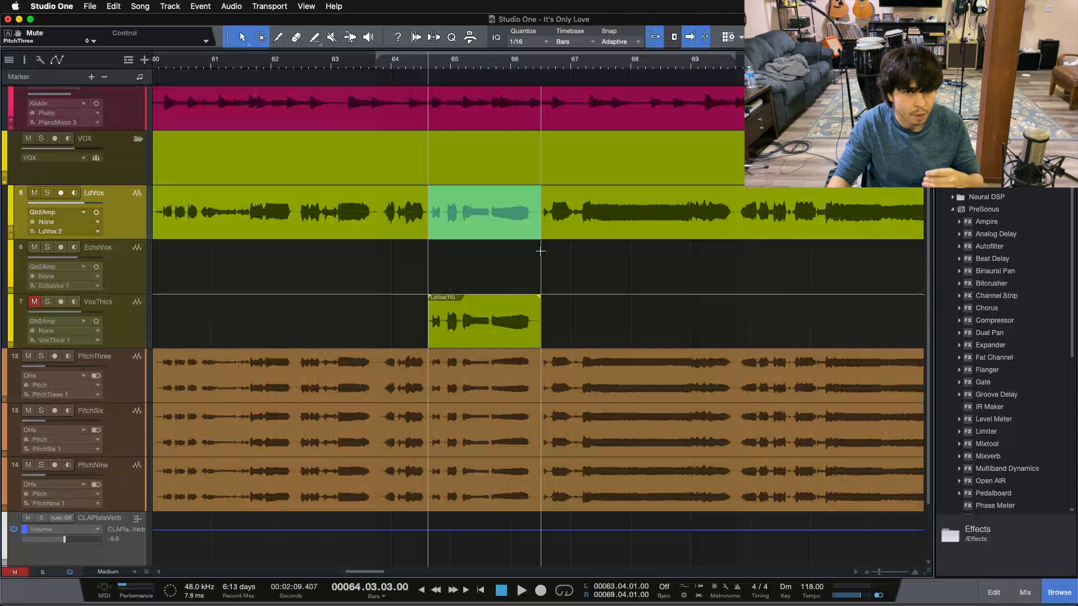
pyautogui.click(540, 251)
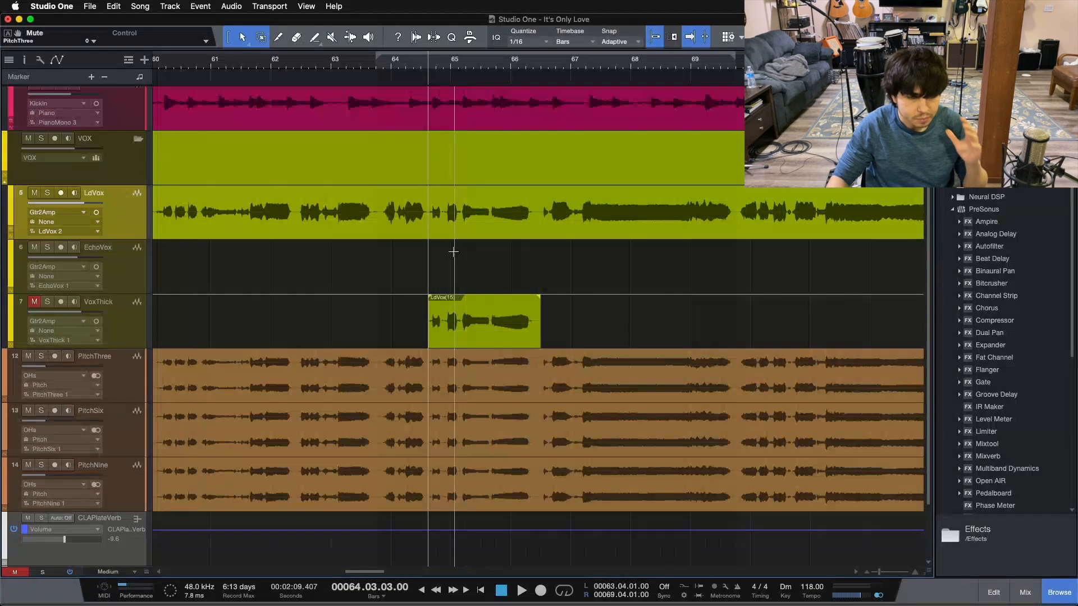
# Select the range of LdVox audio that matches the start and end of the VoxThick clip.
pyautogui.click(139, 397)
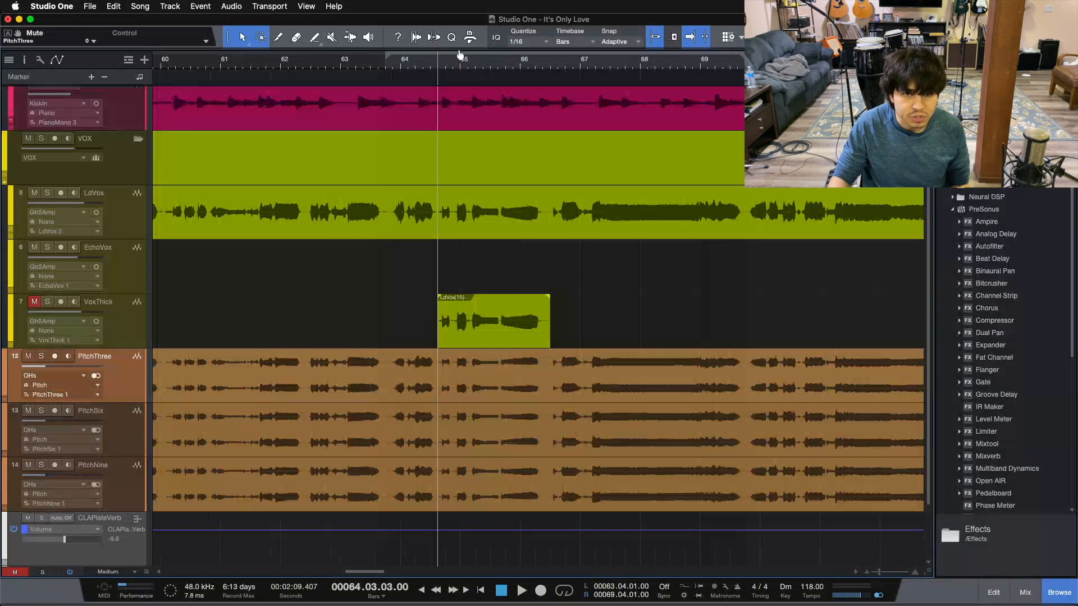
pyautogui.hotkey('shift', 'f')
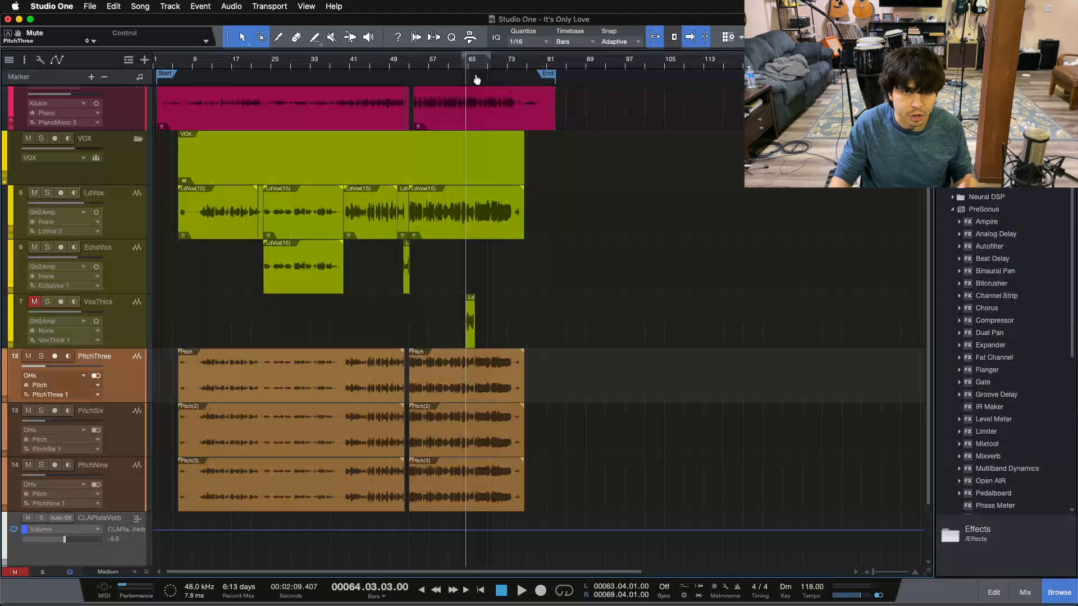
pyautogui.moveTo(474, 79); pyautogui.dragTo(494, 120)
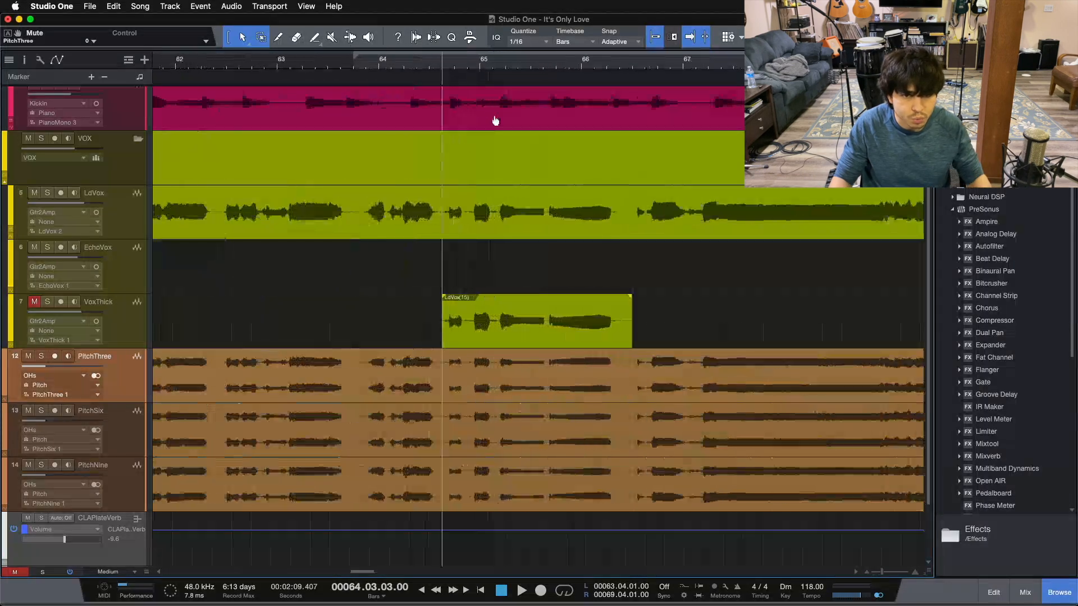
pyautogui.click(121, 233)
pyautogui.moveTo(438, 219); pyautogui.dragTo(633, 208)
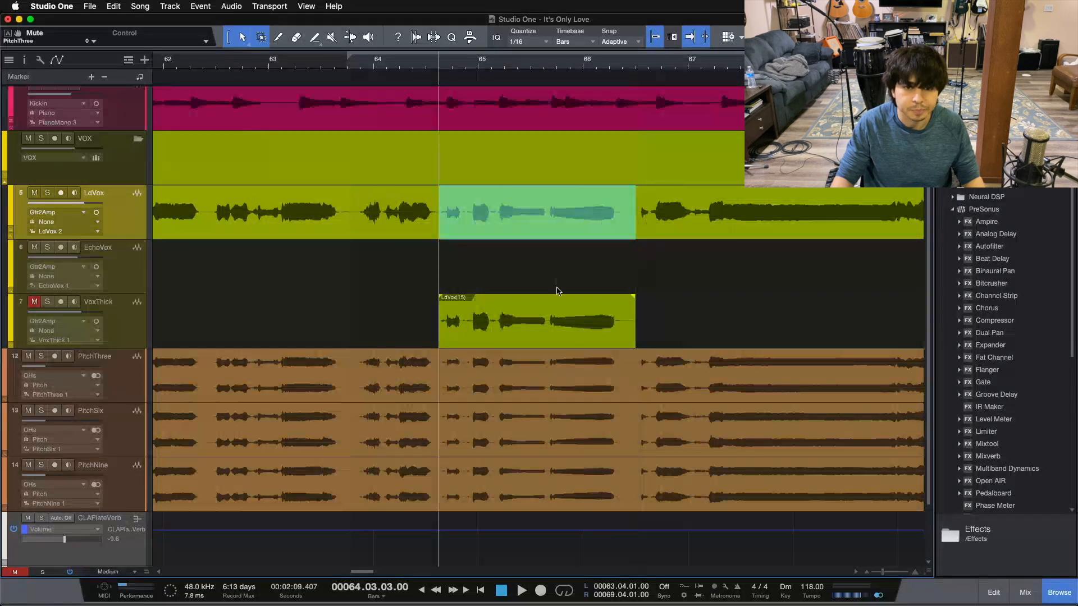
# Open the mixer and expand the VoxThick channel to show its insert effects.
pyautogui.click(87, 330)
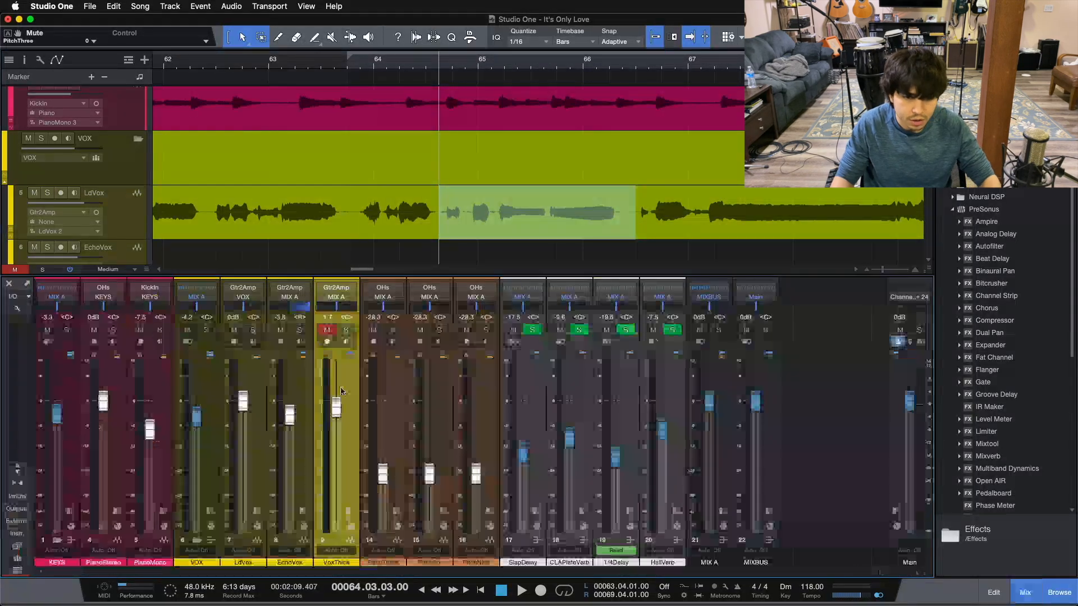
pyautogui.press('F3')
pyautogui.click(349, 511)
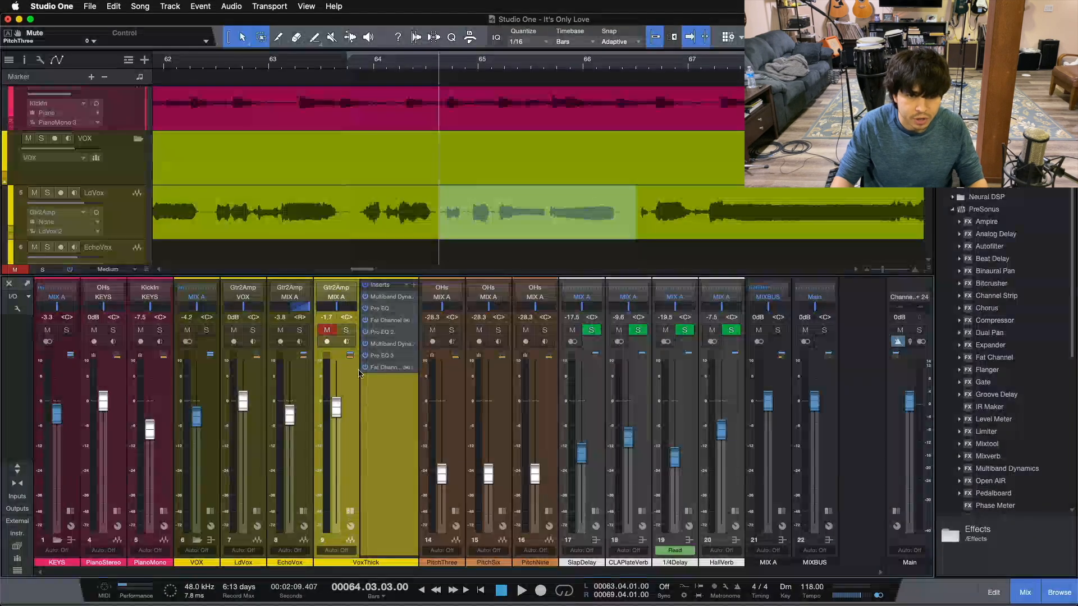
# Check the LdVox channel's inserts, and expand the VOX bus channel to show its inserts and sends.
pyautogui.click(257, 512)
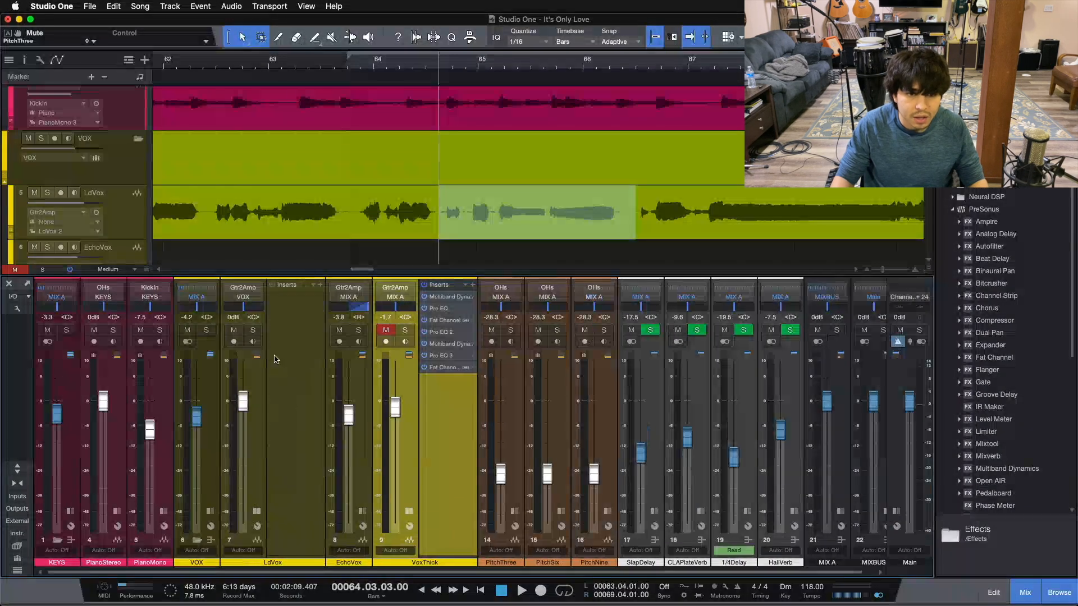
pyautogui.click(257, 525)
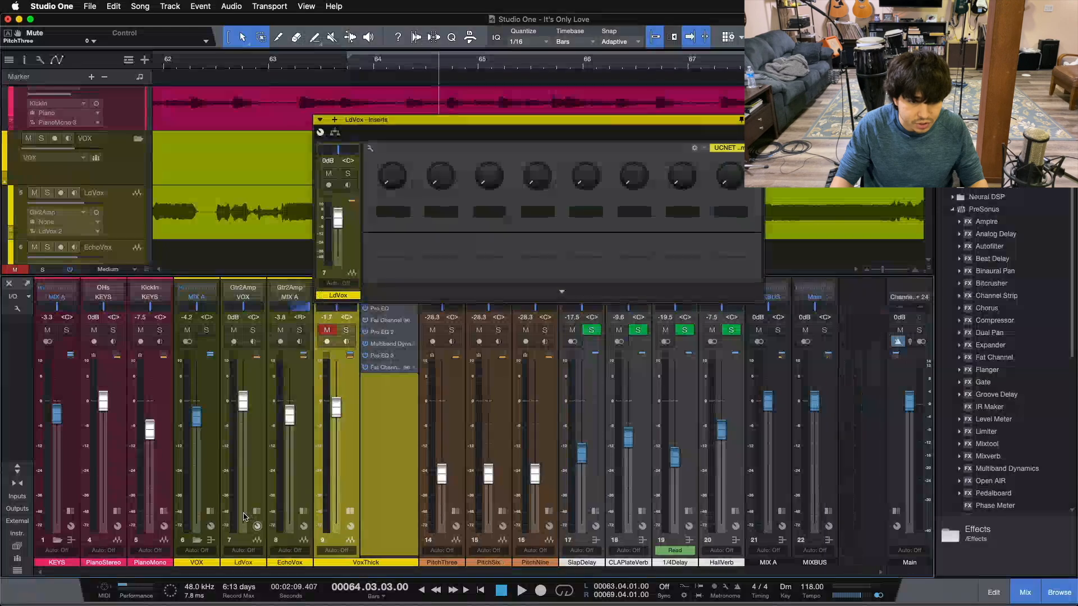
pyautogui.click(210, 511)
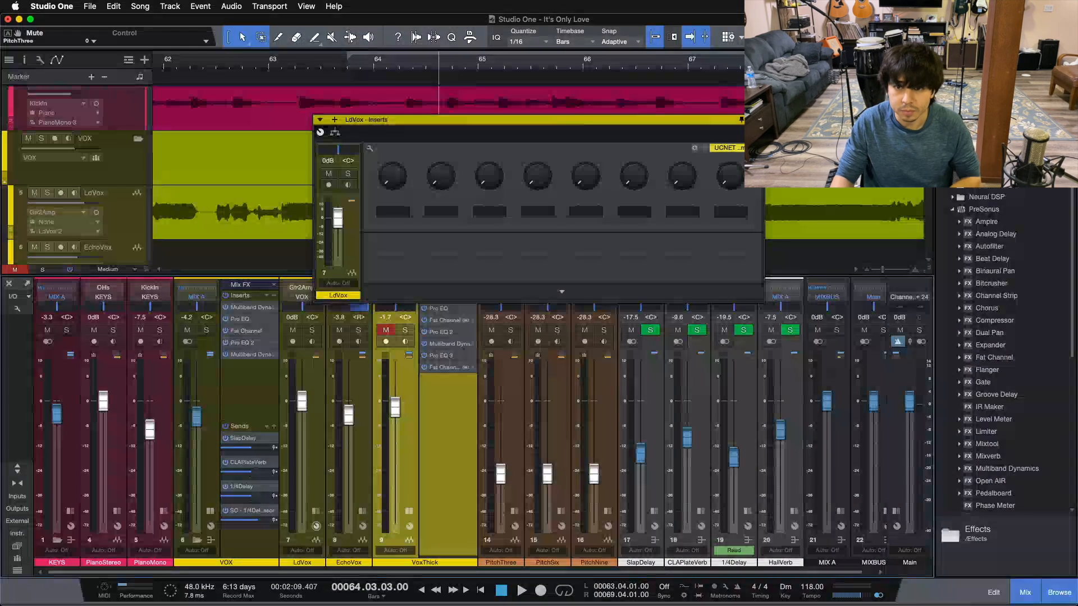
pyautogui.click(757, 119)
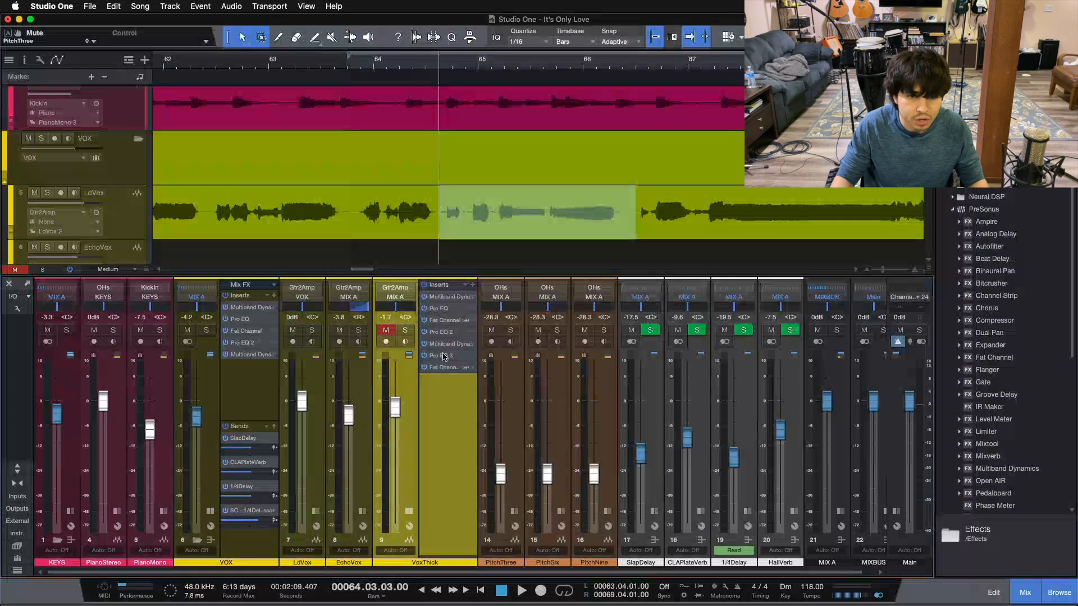
# Unmute the VoxThick track and collapse the VOX bus channel's inserts and sends.
pyautogui.click(386, 330)
pyautogui.click(210, 511)
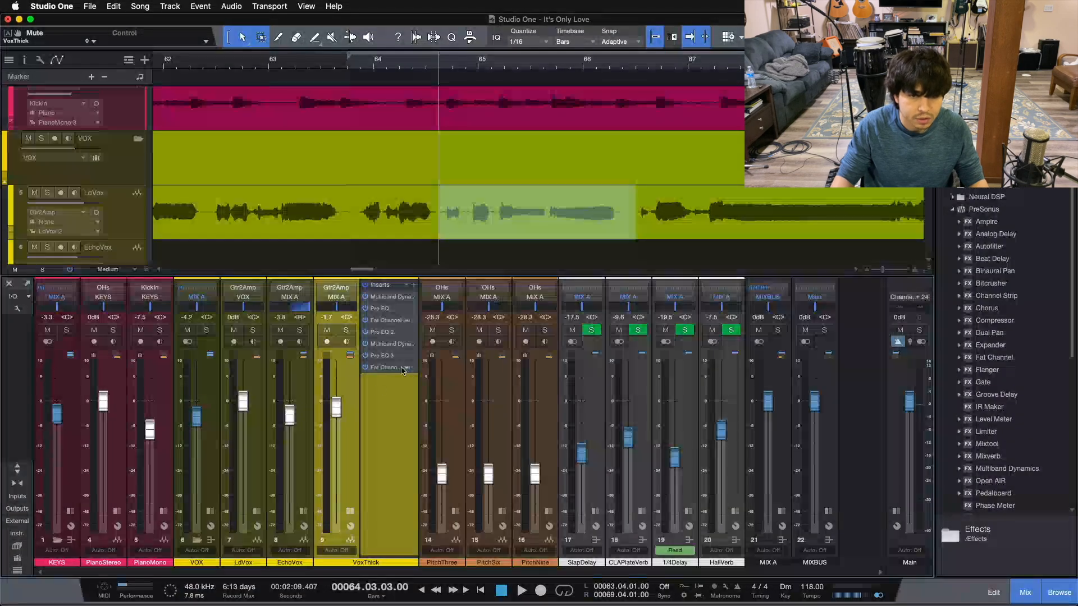
# Examine the settings of the Pro EQ 3 and Fat Channel 2 inserts on VoxThick.
pyautogui.click(382, 355)
pyautogui.moveTo(647, 223); pyautogui.dragTo(735, 252)
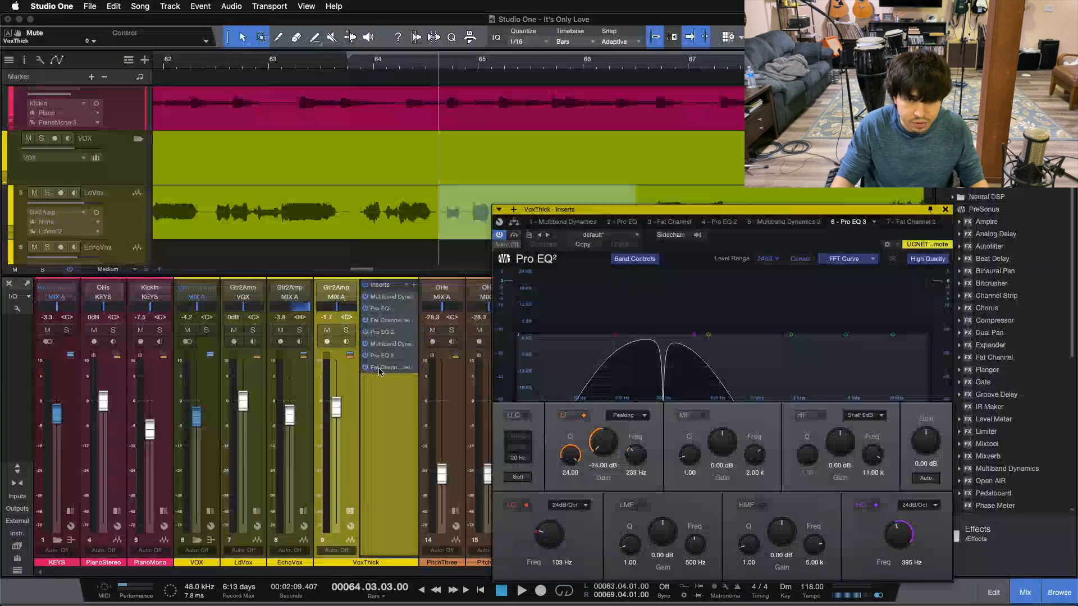
pyautogui.click(910, 222)
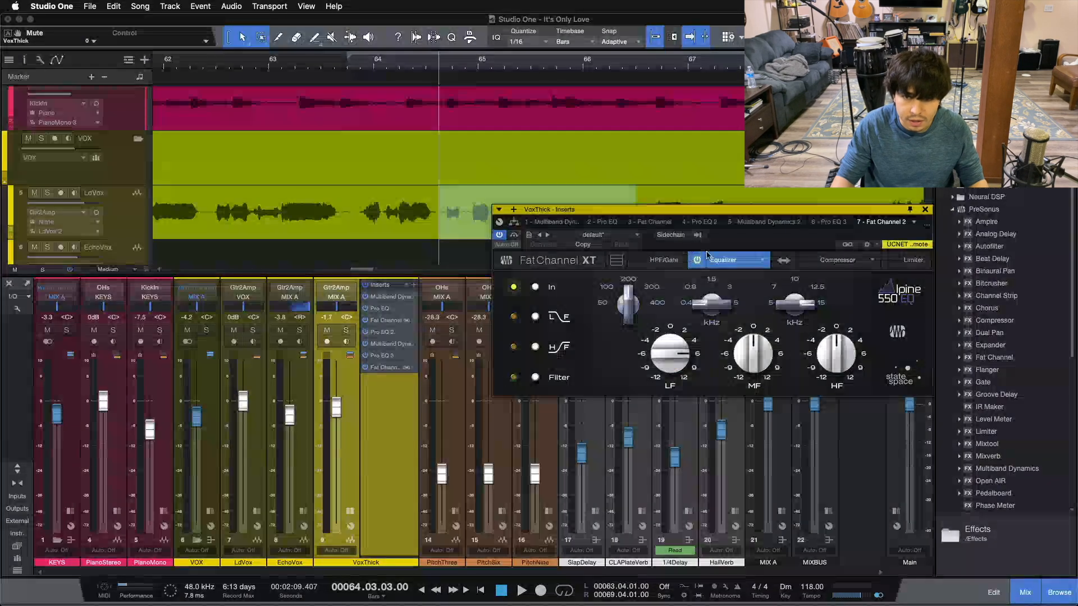
pyautogui.moveTo(727, 253); pyautogui.dragTo(679, 263)
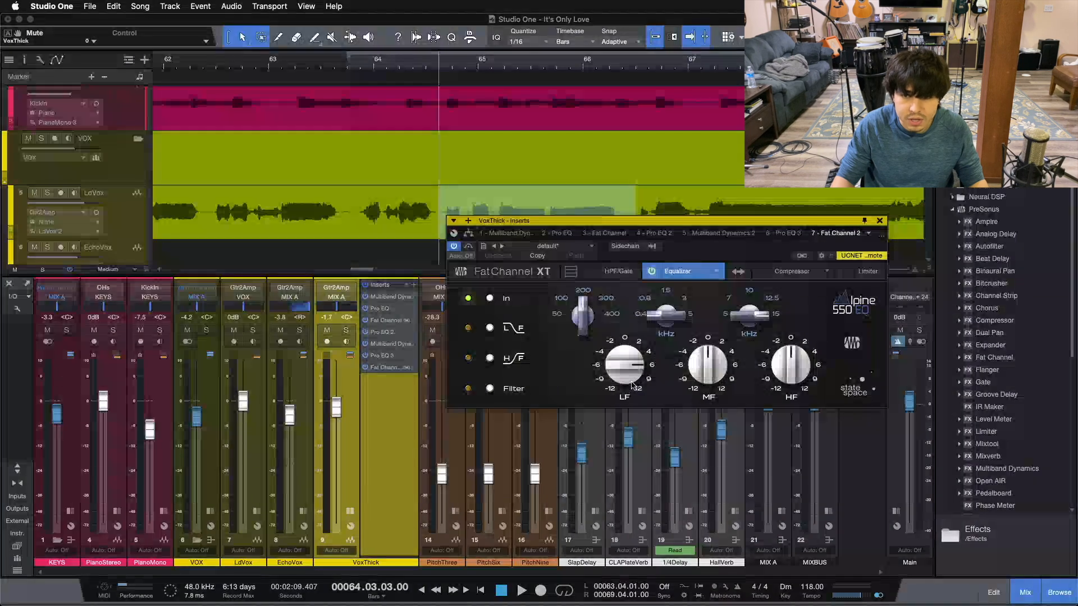
pyautogui.click(790, 234)
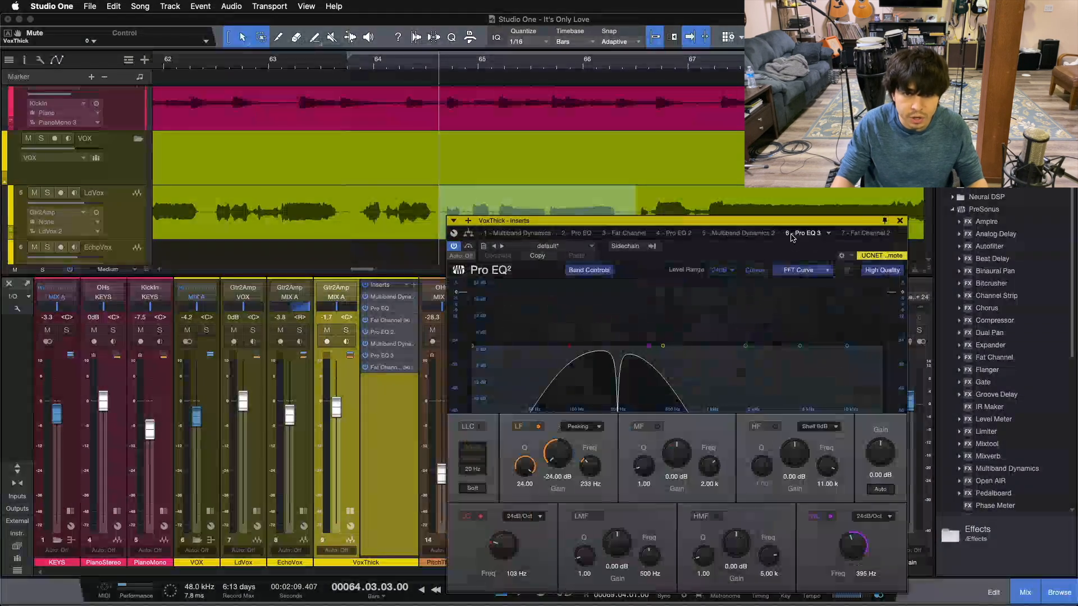
# Solo the VoxThick track and reopen its Pro EQ 3 insert.
pyautogui.scroll(-5, 607, 148)
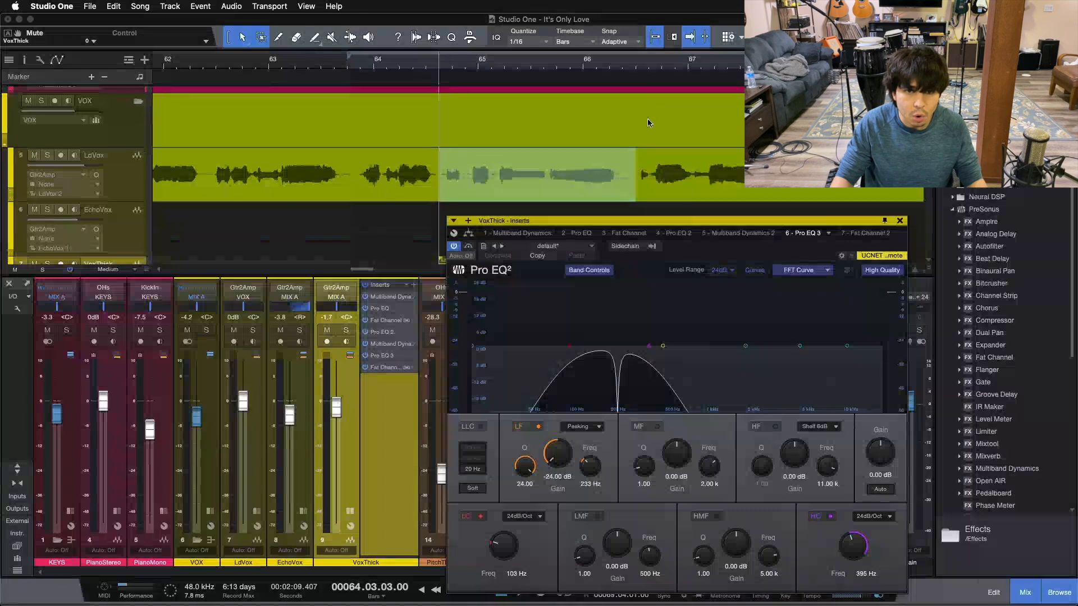
pyautogui.click(45, 165)
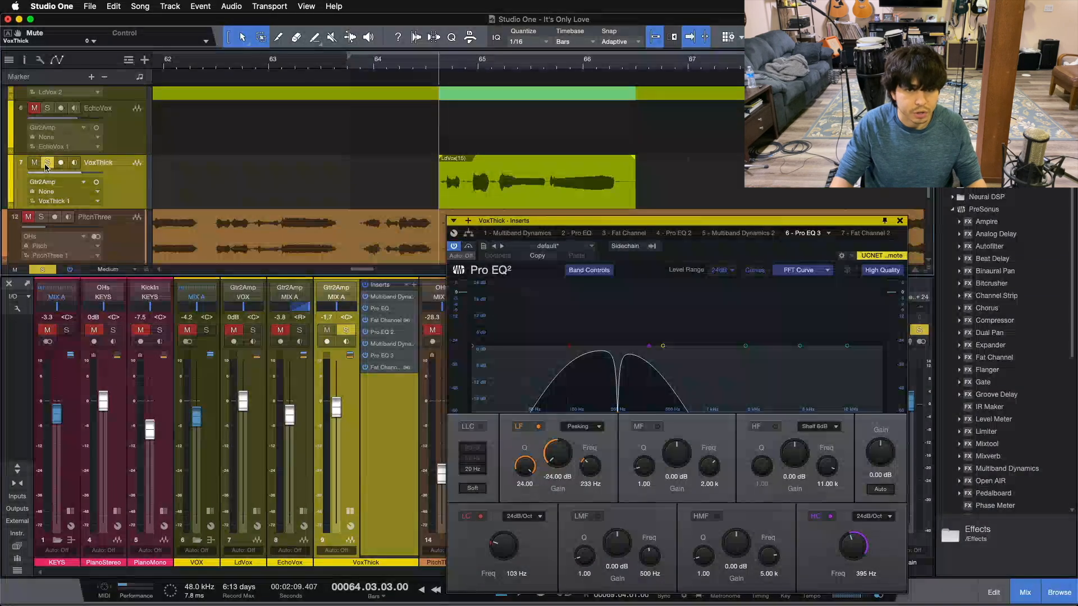
pyautogui.click(377, 360)
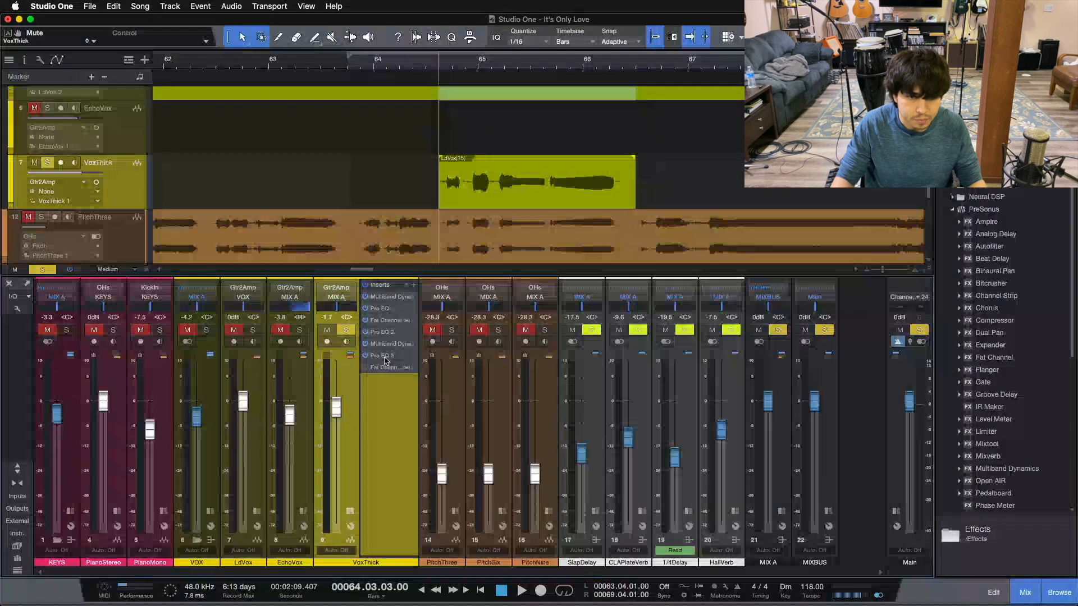
pyautogui.click(384, 357)
# Play the soloed VoxThick clip with Pro EQ 3 disabled and enabled to compare the sound.
pyautogui.click(455, 247)
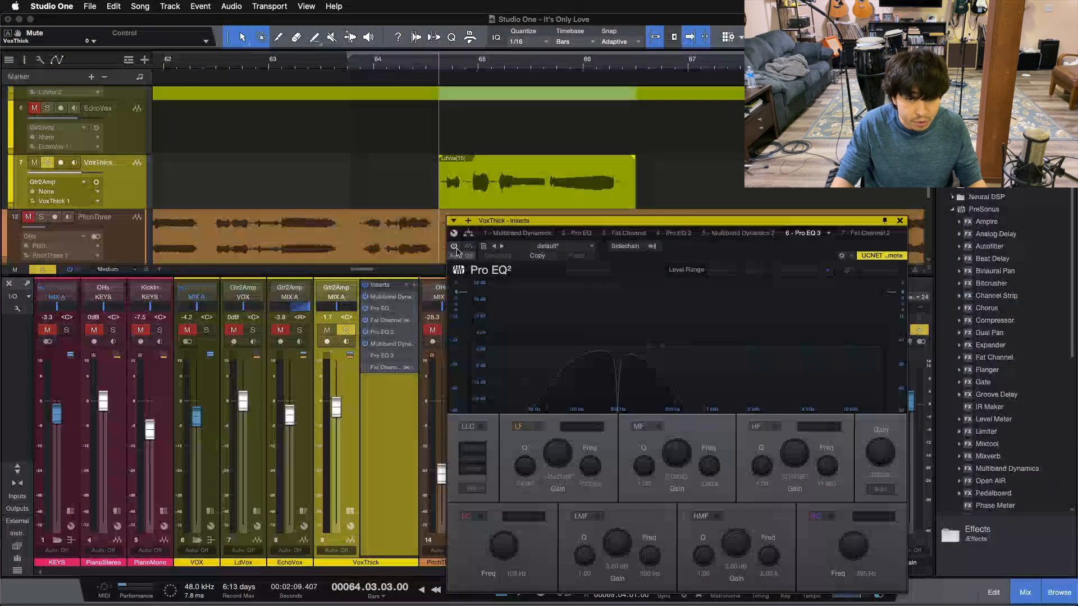
pyautogui.click(454, 248)
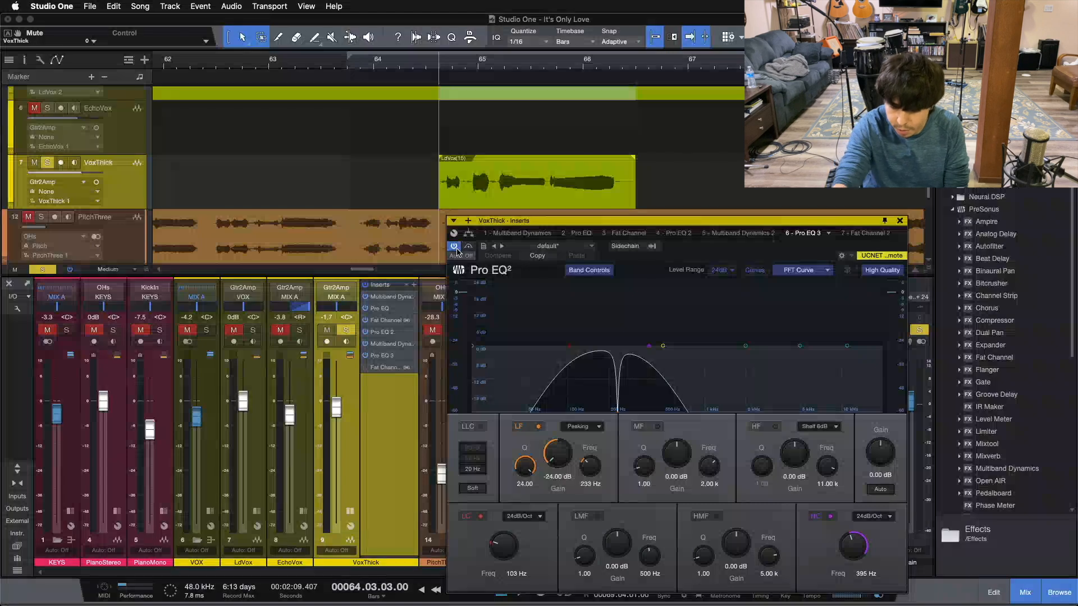
pyautogui.click(454, 247)
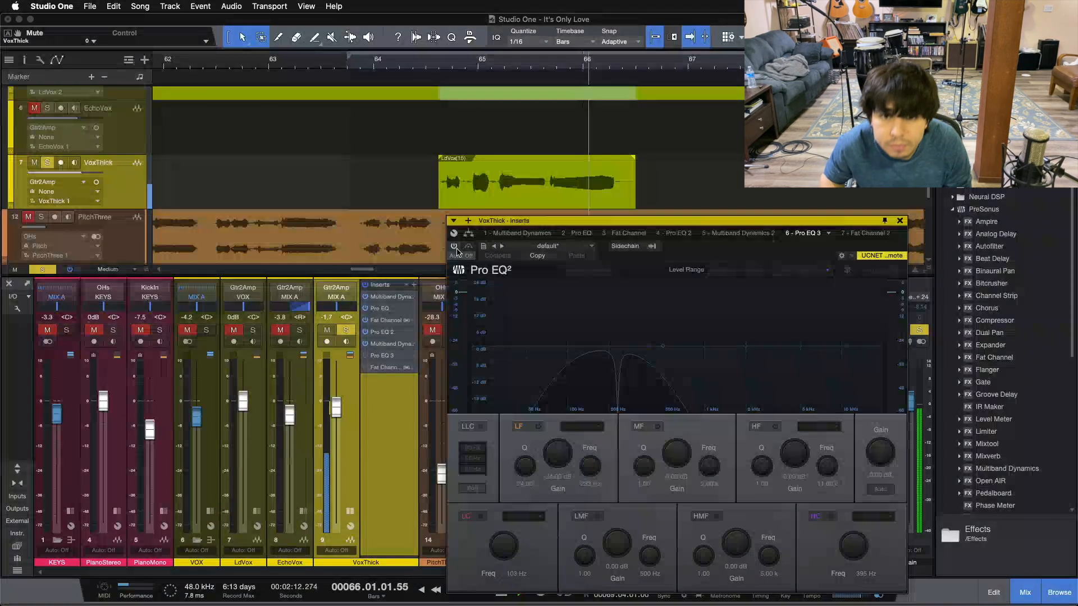
pyautogui.press('space')
pyautogui.click(454, 247)
pyautogui.press('space')
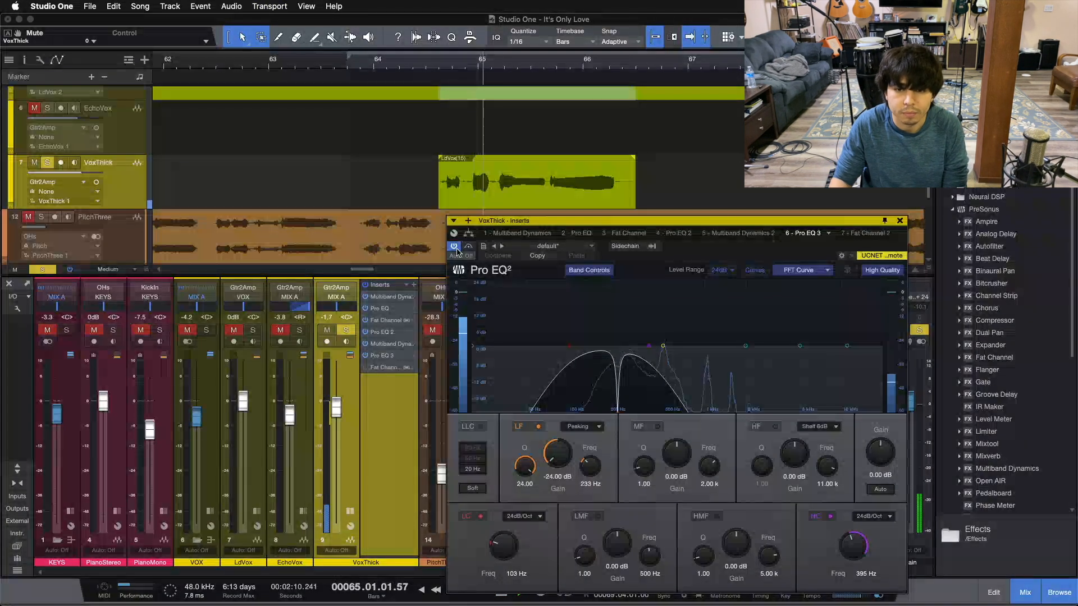
pyautogui.press('space')
pyautogui.press('space')
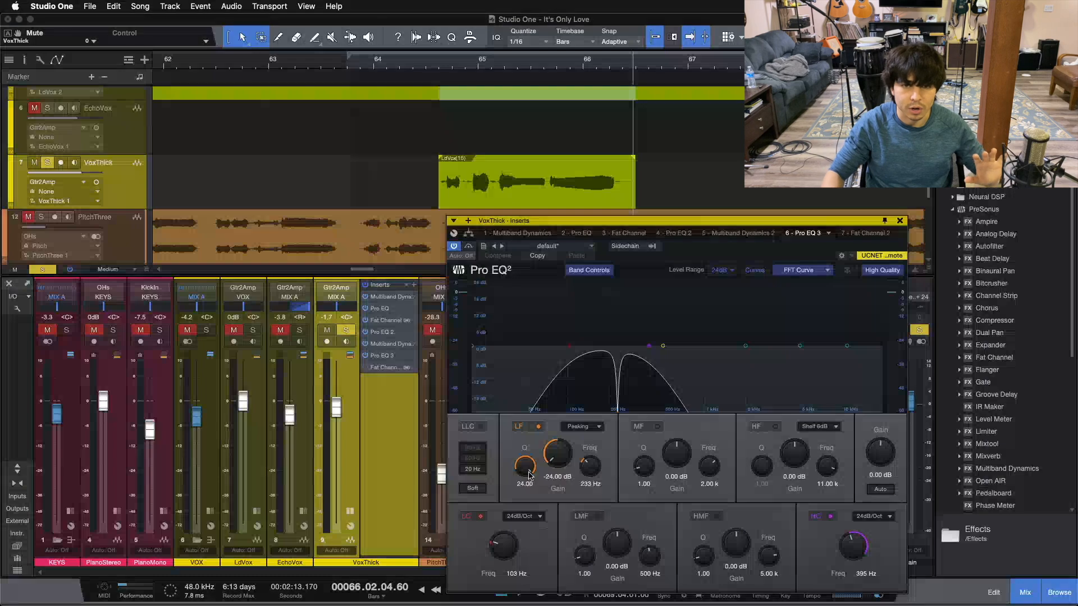
# Open the Fat Channel 2 insert on VoxThick and activate it.
pyautogui.scroll(5, 504, 166)
pyautogui.scroll(-4, 364, 137)
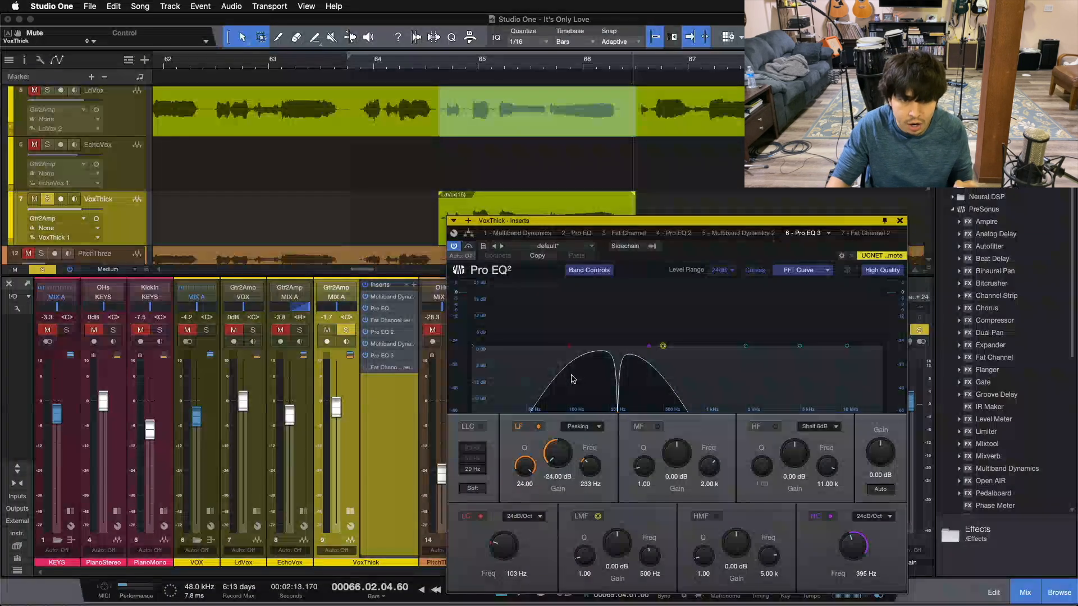
pyautogui.click(378, 368)
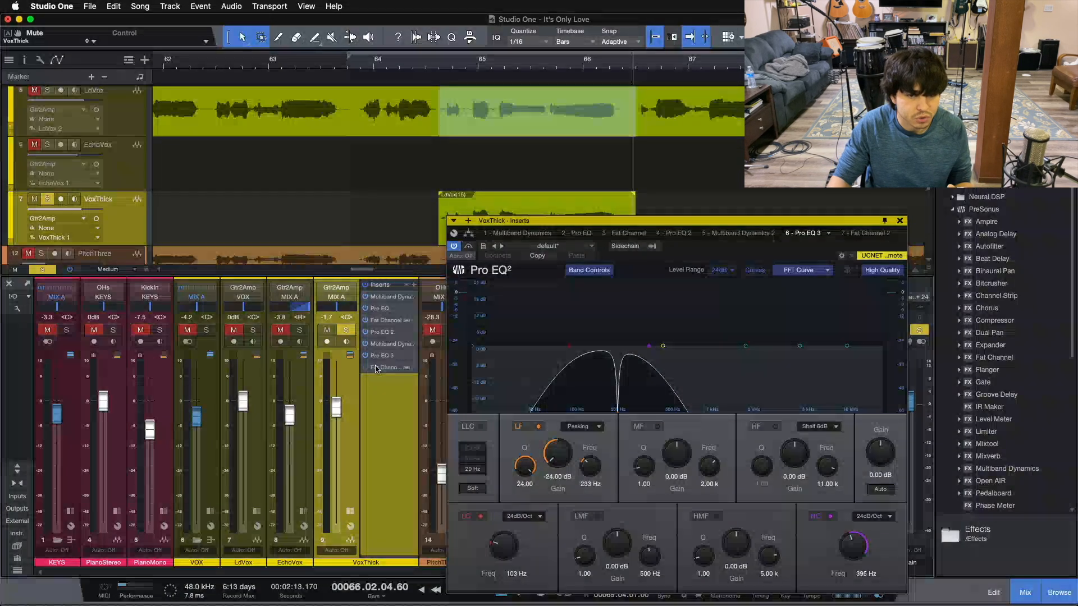
pyautogui.click(454, 247)
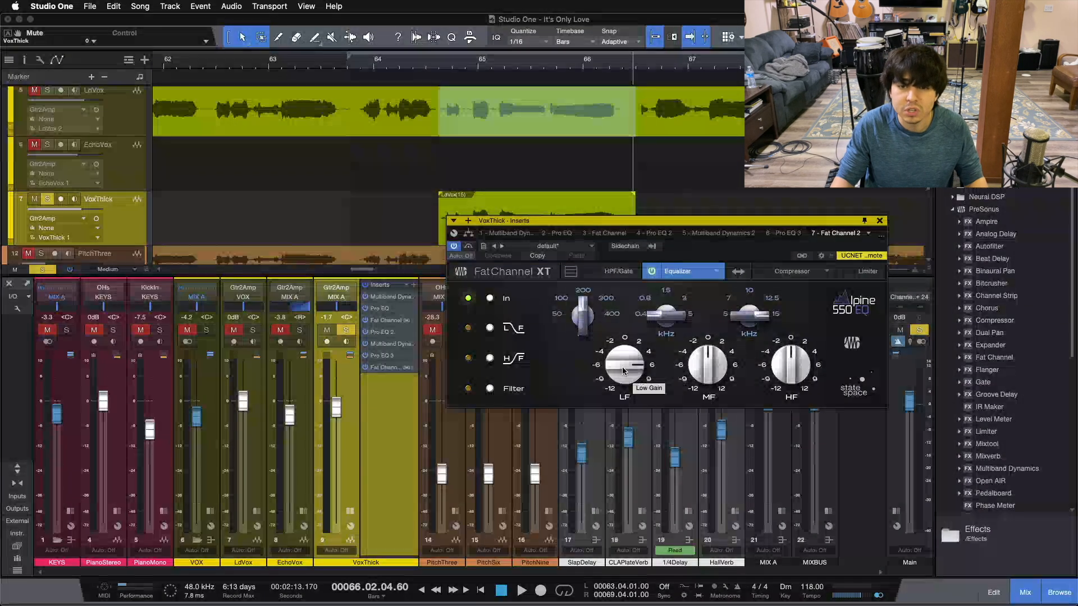
# Play the VoxThick clip from its start with Fat Channel 2 bypassed and active to compare the low-end boost.
pyautogui.press('l')
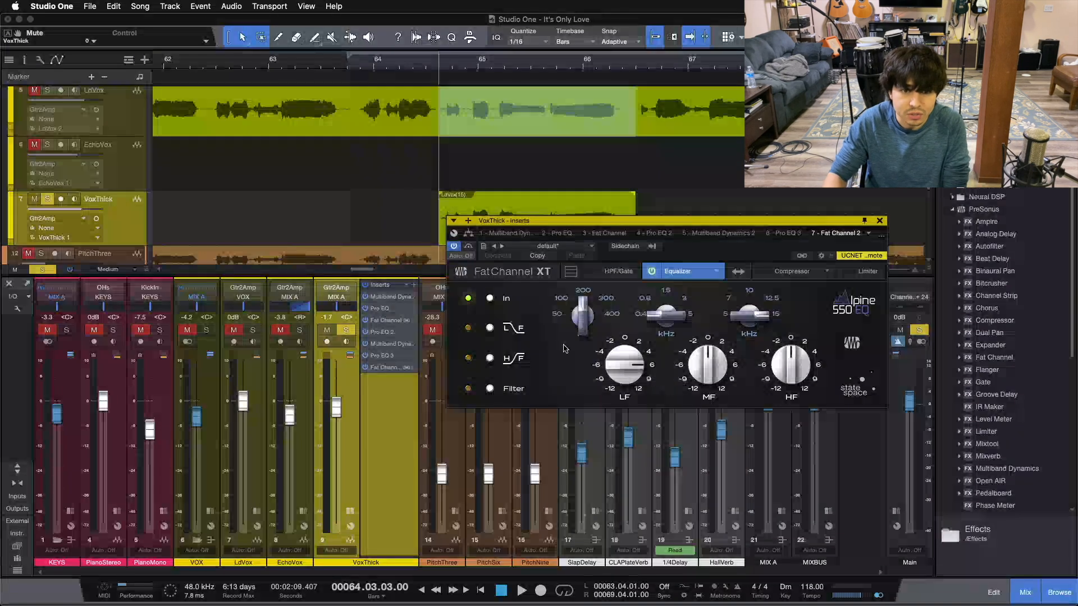
pyautogui.click(469, 246)
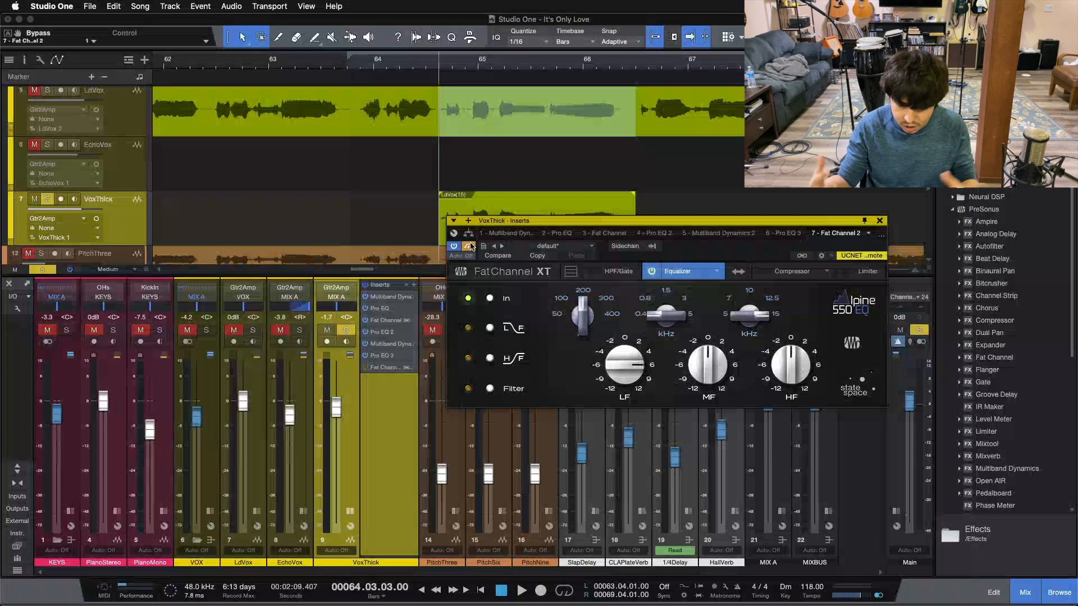
pyautogui.press('space')
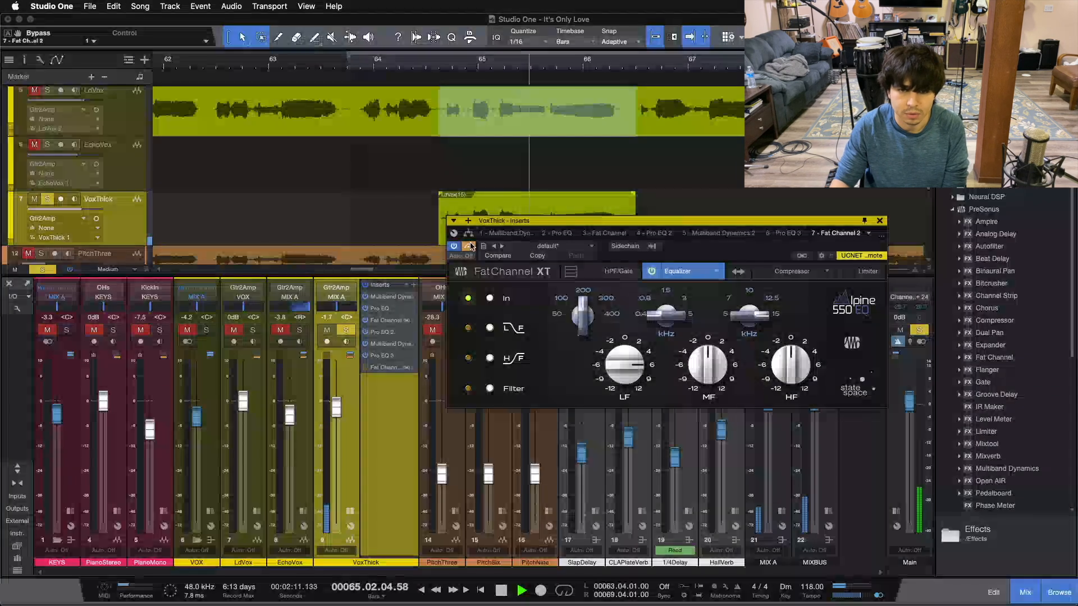
pyautogui.click(470, 246)
pyautogui.press('space')
pyautogui.press('space')
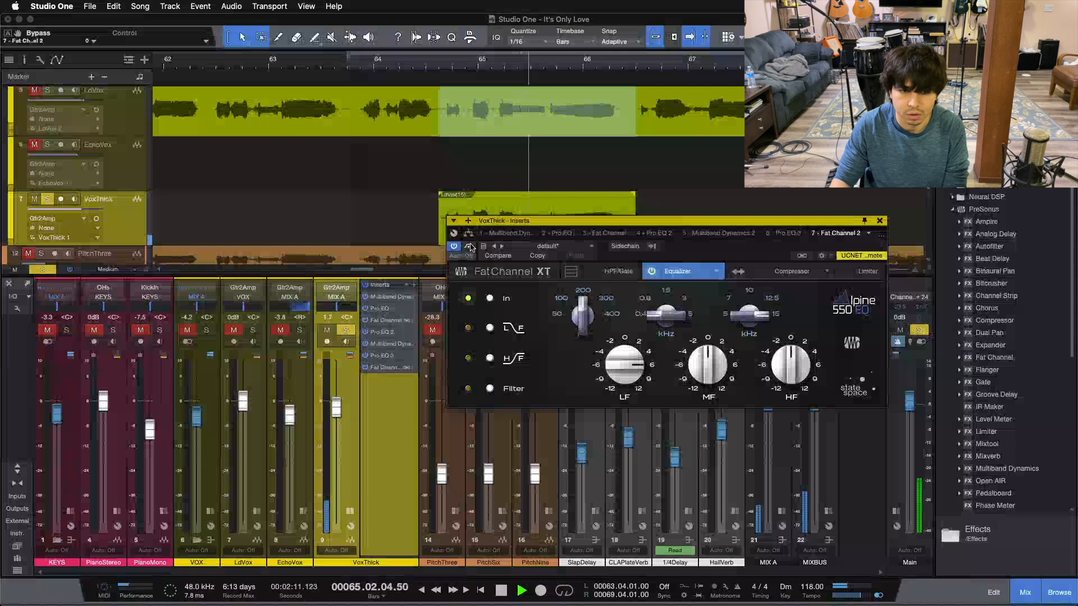
pyautogui.click(471, 249)
pyautogui.press('space')
pyautogui.press('space')
pyautogui.press('space')
pyautogui.click(470, 249)
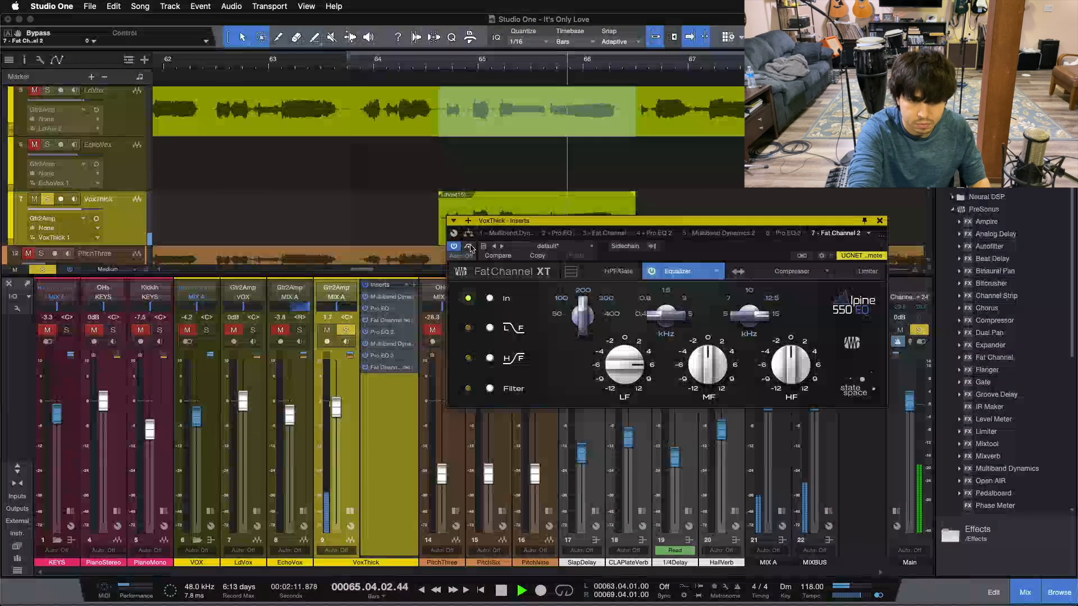
pyautogui.press('space')
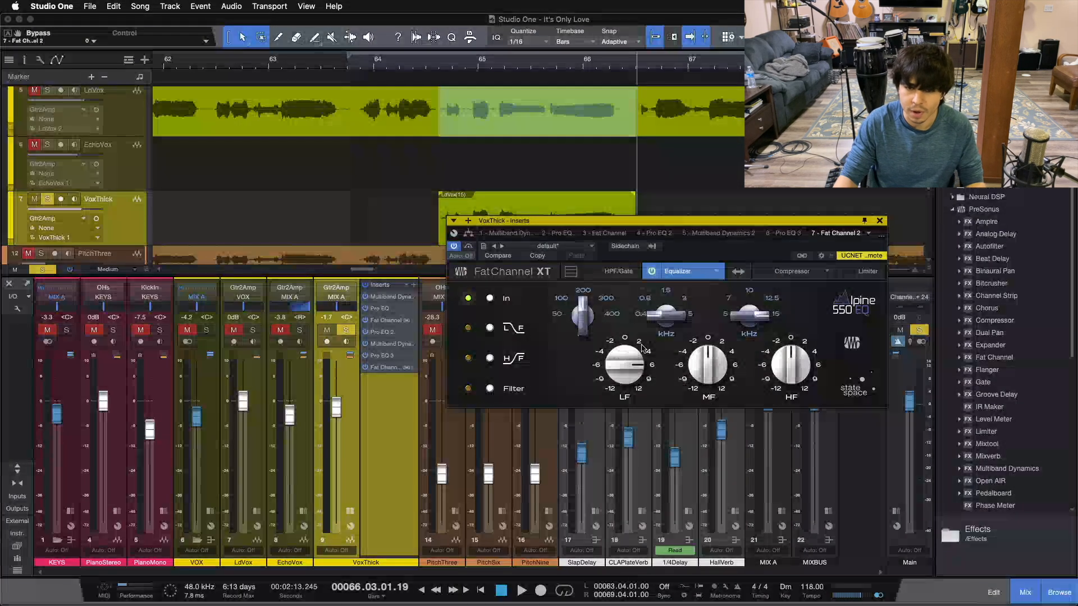
# Close Fat Channel 2 and review the narrow cut in VoxThick's Pro EQ 3, closing it when done.
pyautogui.click(879, 221)
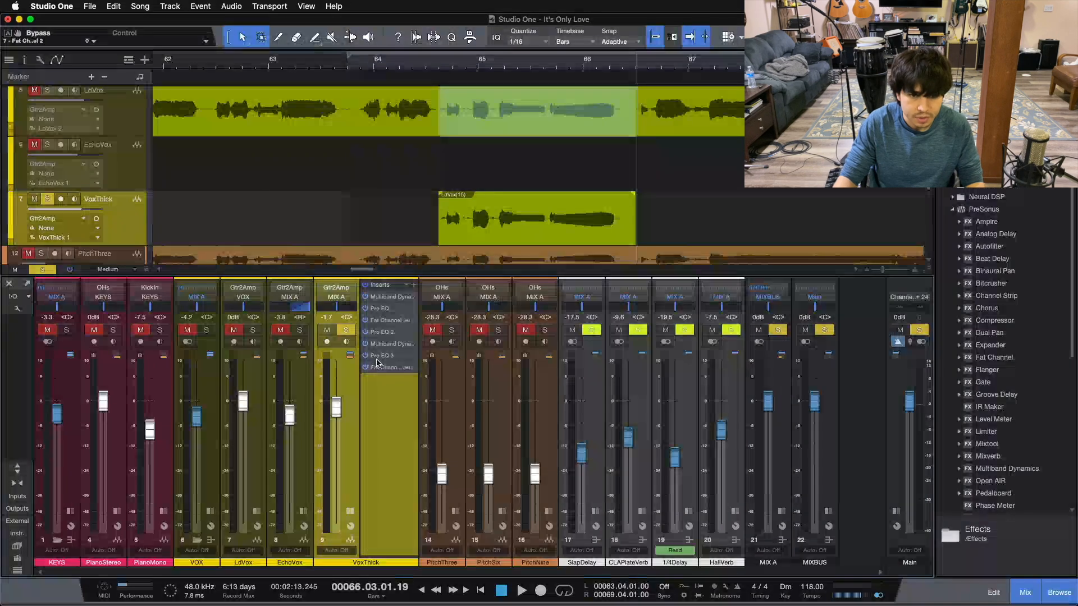
pyautogui.click(381, 355)
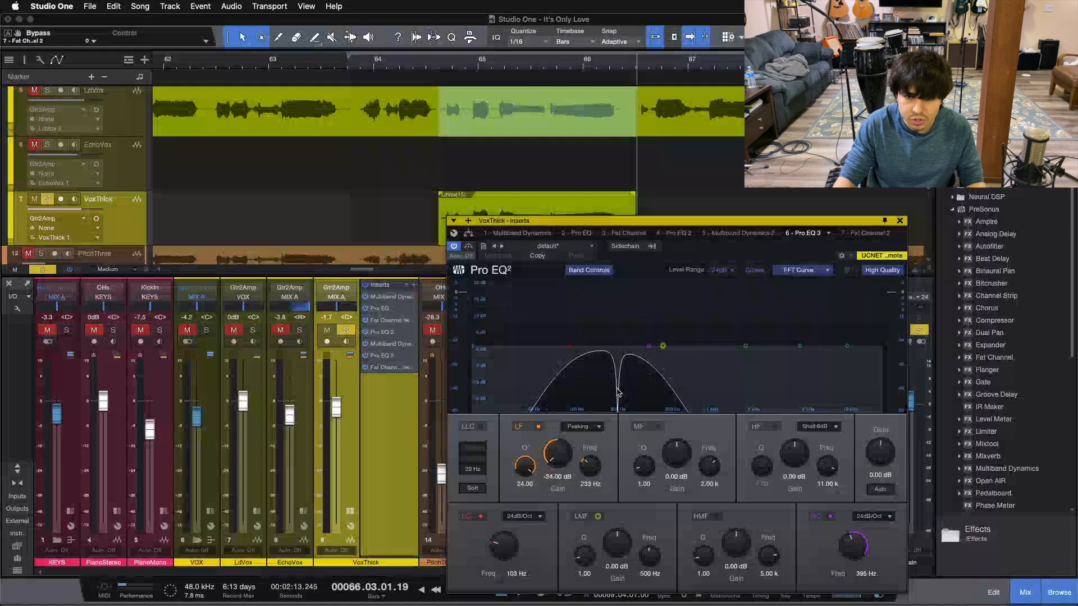
pyautogui.click(900, 220)
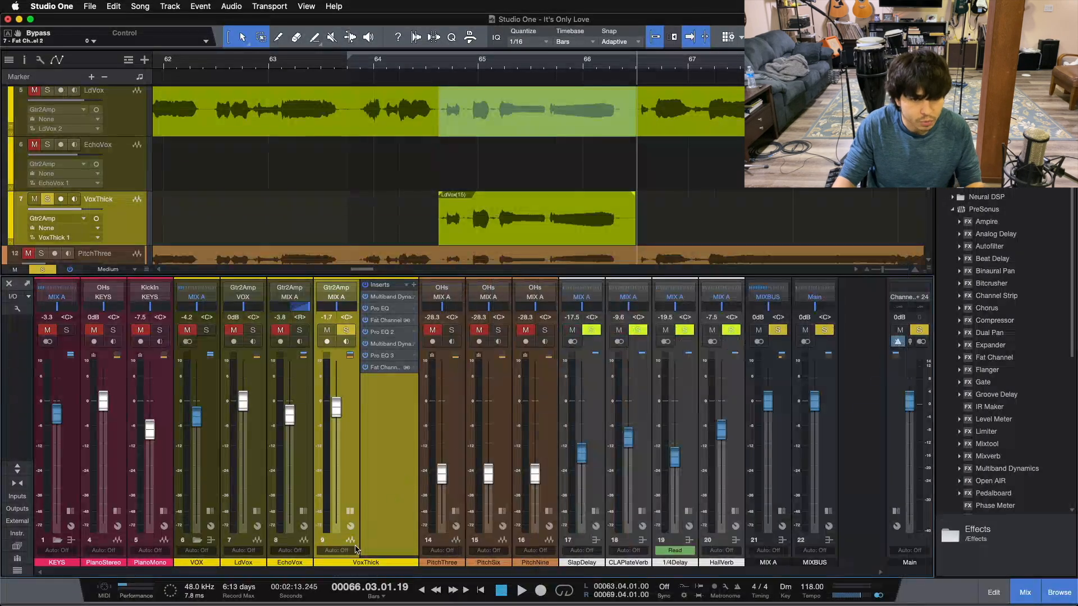
# Collapse the VoxThick channel's inserts, turn off its solo, and select the LdVox channel.
pyautogui.click(347, 512)
pyautogui.press('s')
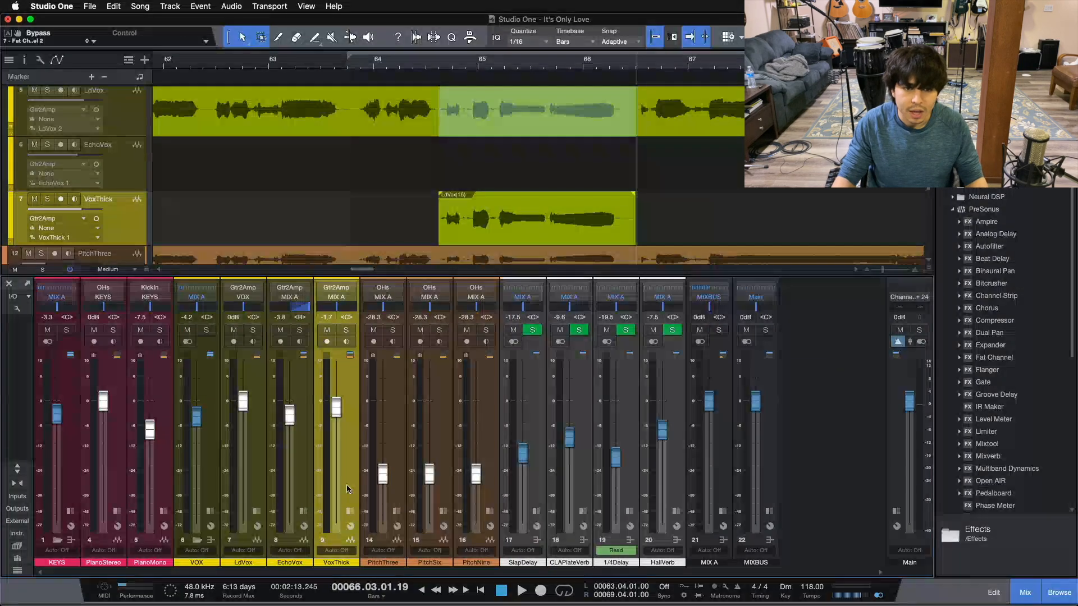
pyautogui.click(244, 476)
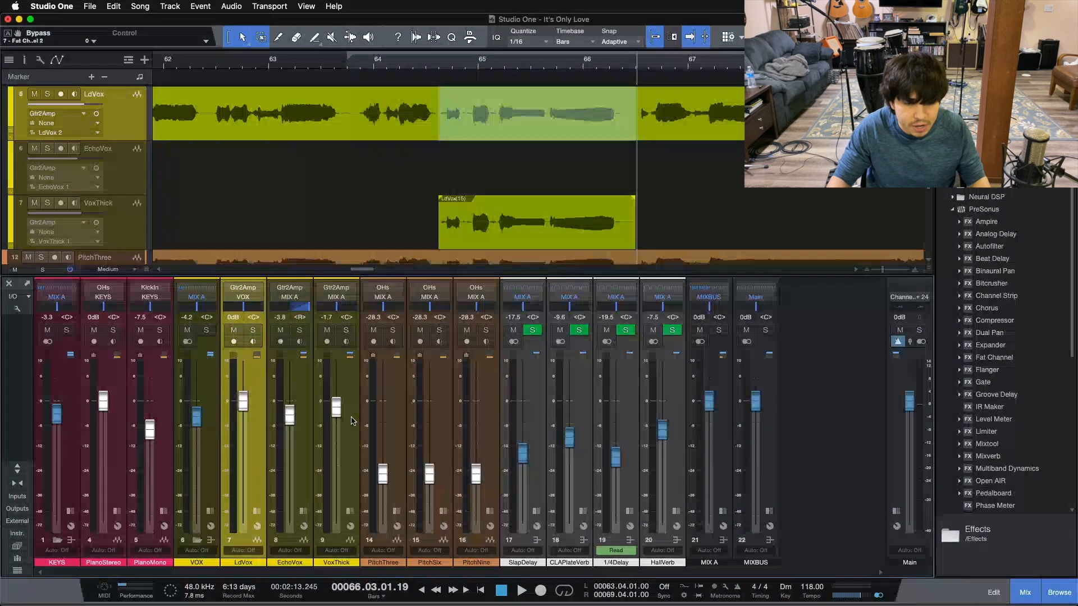
# Clear the LdVox range selection and play the full mix from 63.04.01 past the end of the VoxThick clip.
pyautogui.press('KP_0')
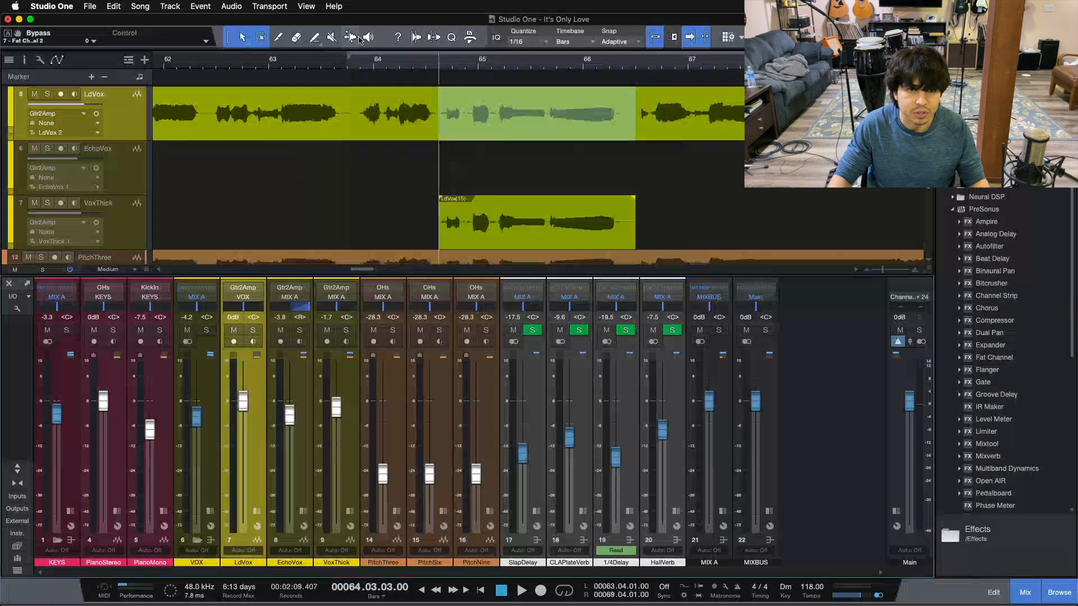
pyautogui.click(347, 67)
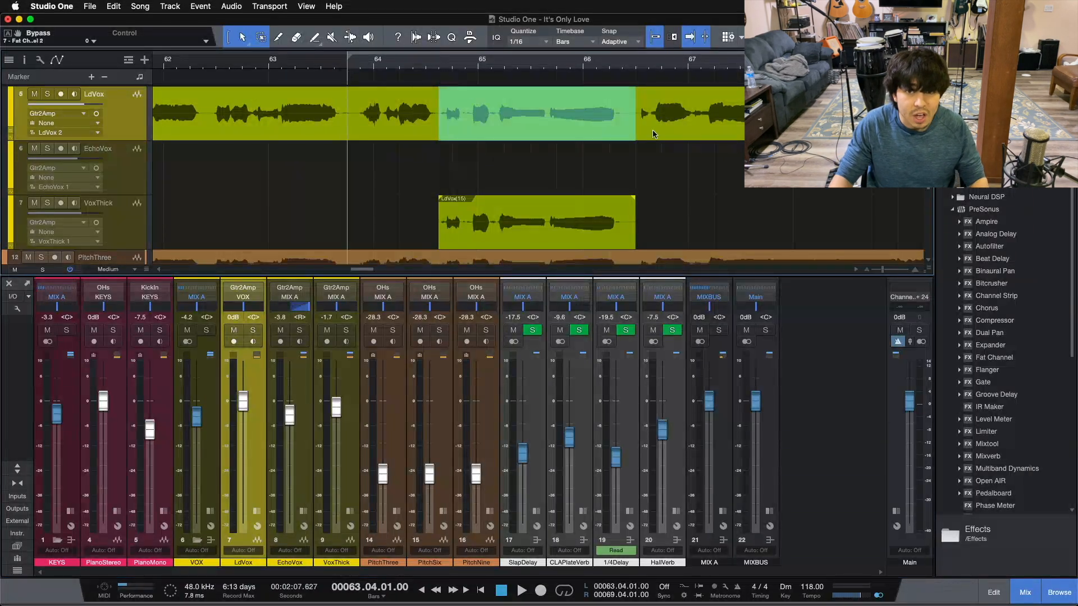
pyautogui.click(671, 156)
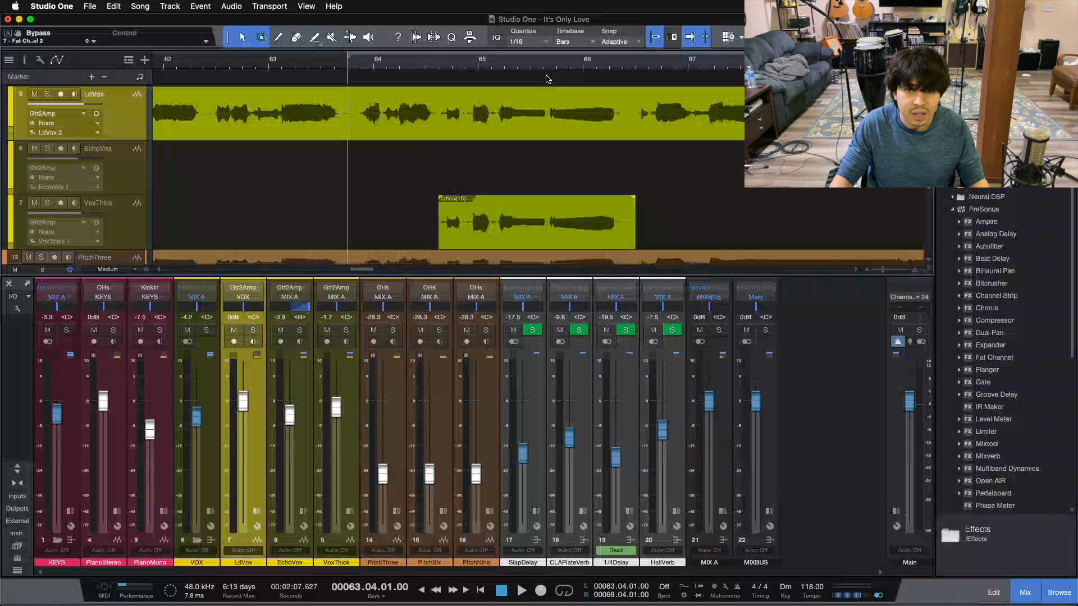
pyautogui.moveTo(539, 66); pyautogui.dragTo(458, 53)
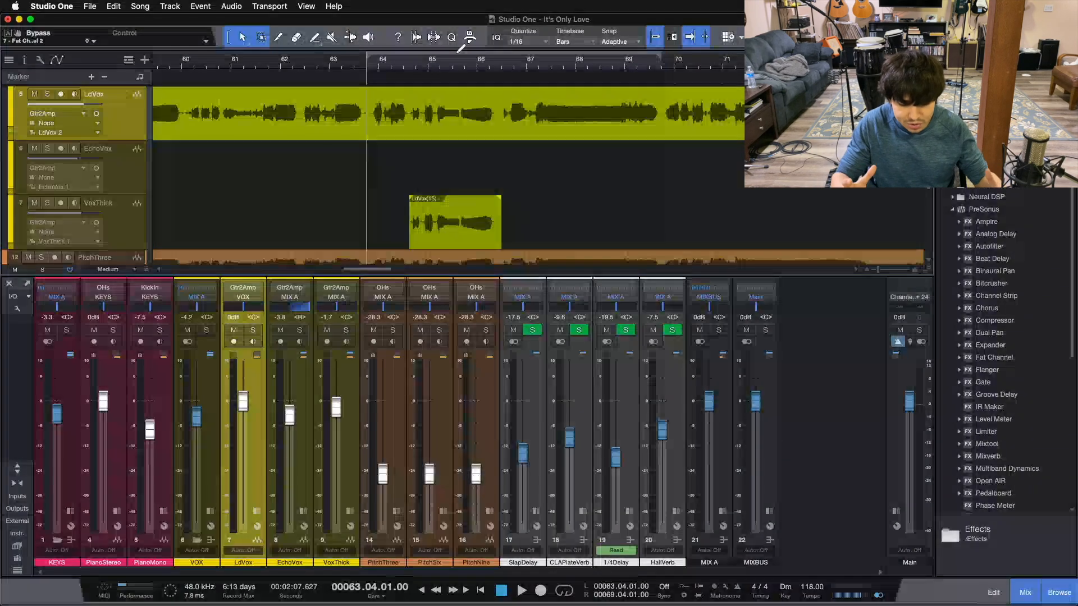
pyautogui.press('space')
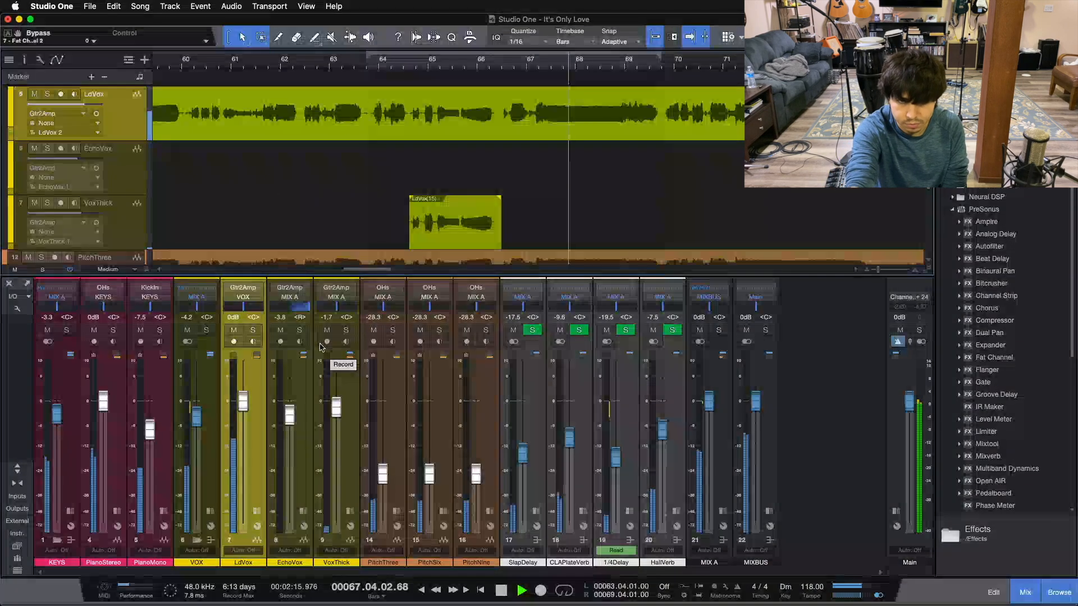
pyautogui.press('space')
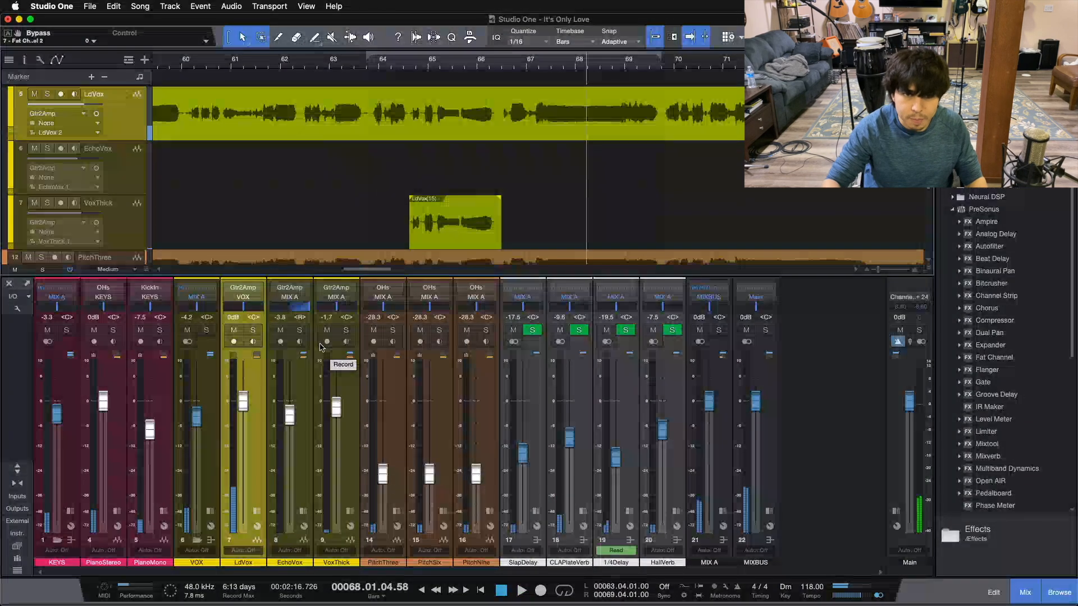
# Mark out the LdVox words at the VoxThick clip's start and just after its end, and return the playhead to 63.04.01.
pyautogui.click(415, 108)
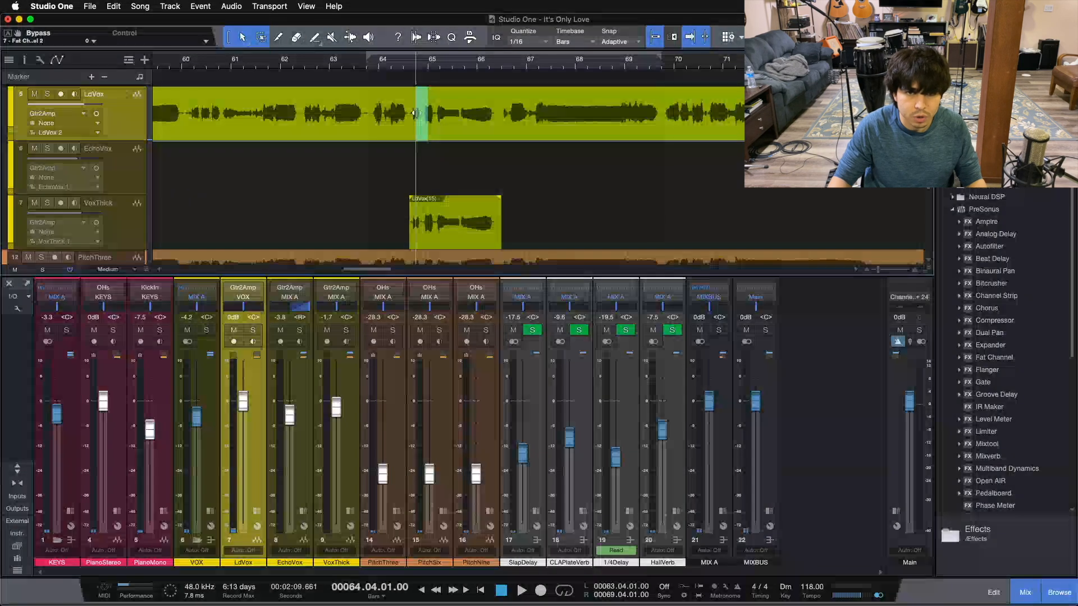
pyautogui.click(513, 106)
pyautogui.moveTo(521, 103); pyautogui.dragTo(531, 101)
pyautogui.click(373, 85)
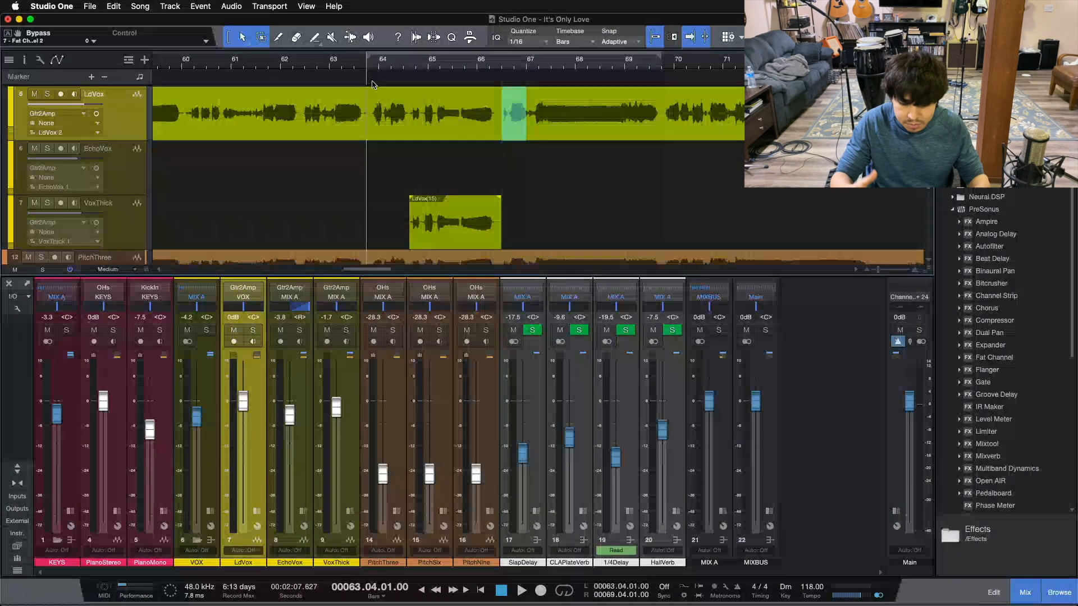
# Play the full mix from 63.04.01 past the VoxThick clip, and replay the passage with VoxThick muted for comparison.
pyautogui.press('space')
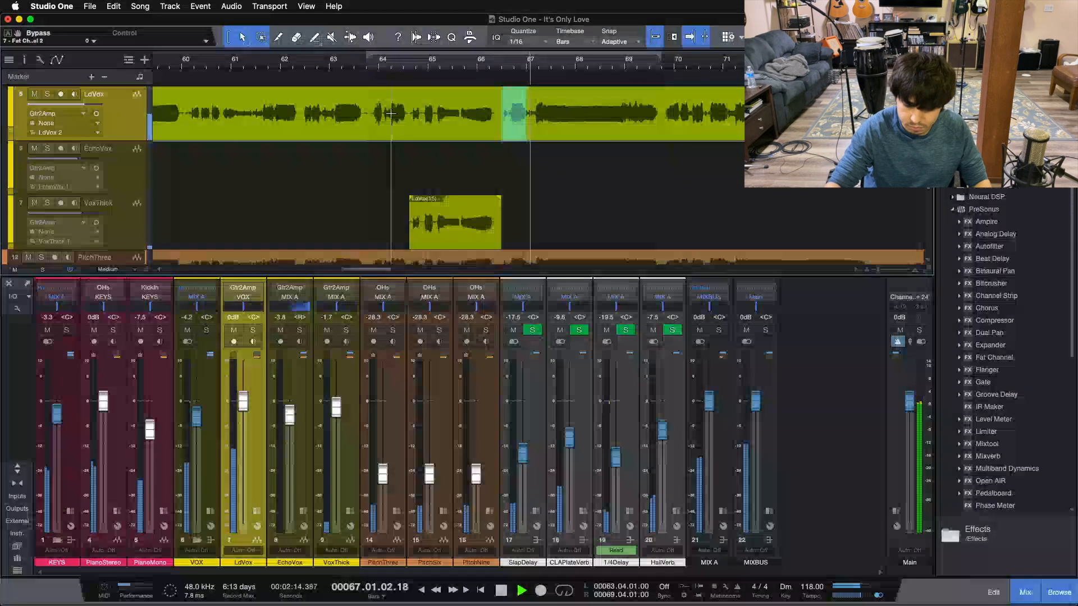
pyautogui.press('space')
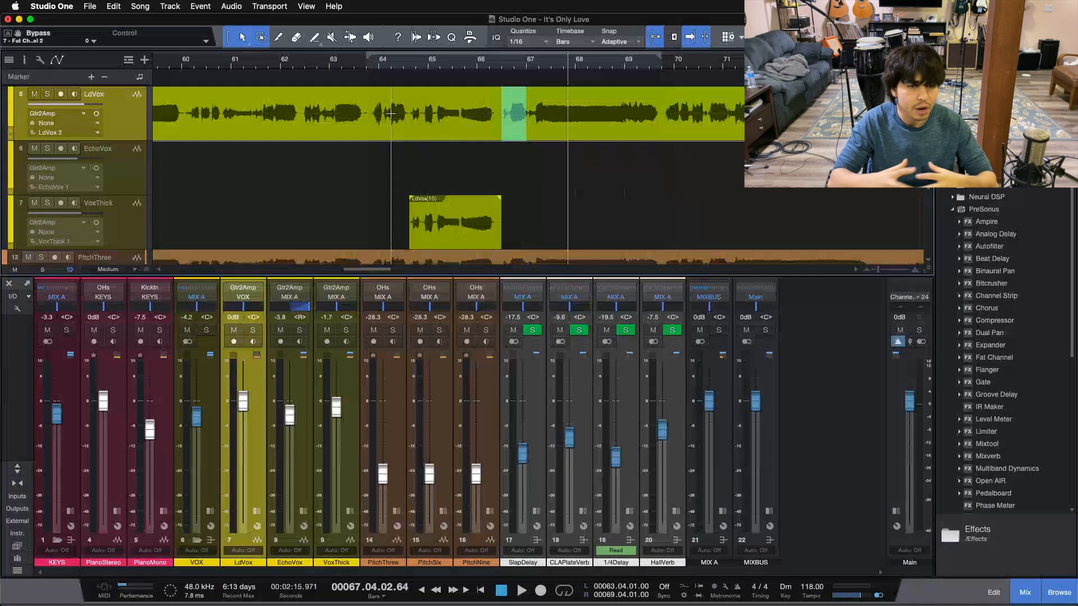
pyautogui.click(331, 330)
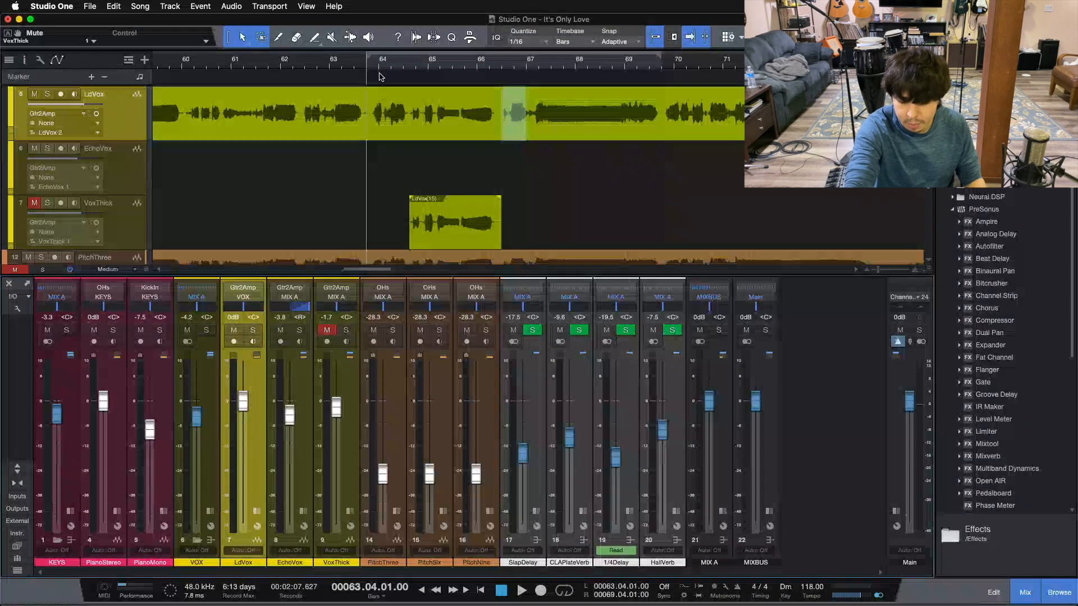
pyautogui.press('space')
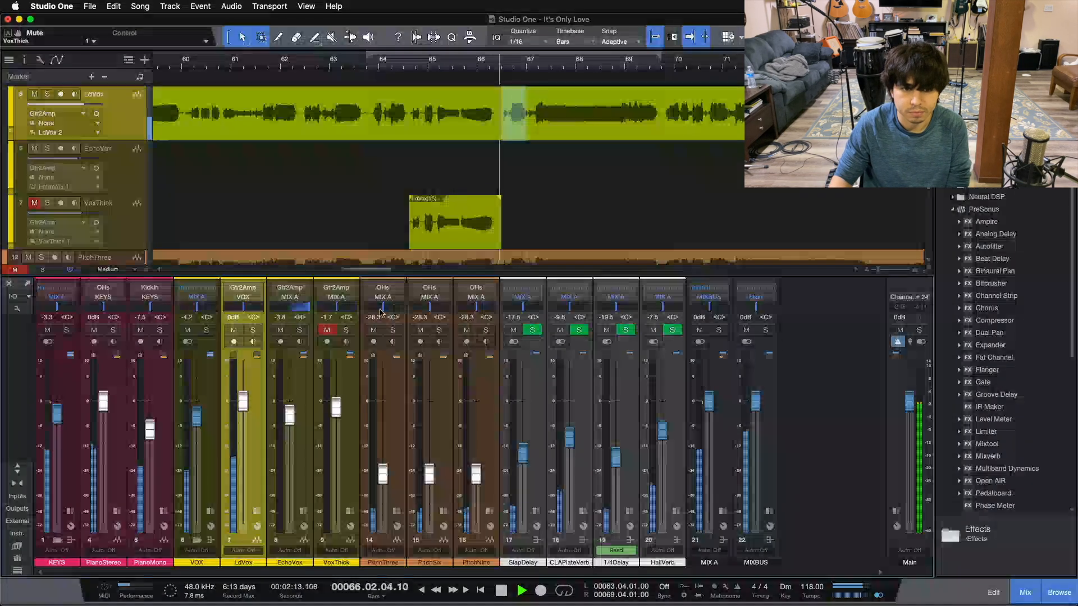
# Unmute VoxThick and replay the full mix from 63.04.01 past the held LdVox note's start, stopping just after bar 68.
pyautogui.click(327, 331)
pyautogui.press('space')
pyautogui.press('space')
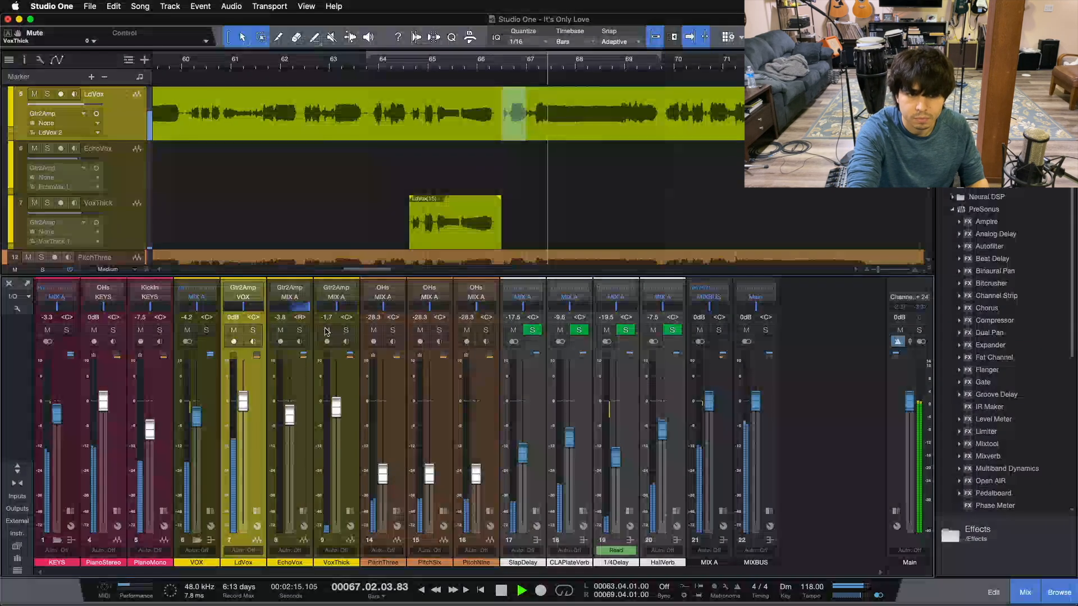
pyautogui.press('space')
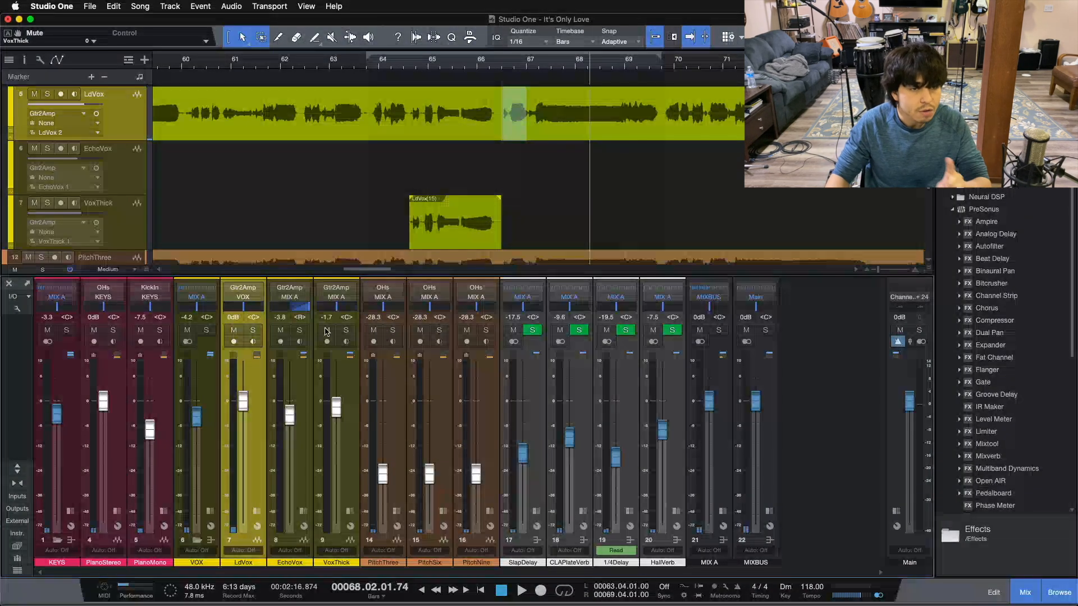
# Select the PitchThree track and examine the pitch tracks' waveforms around the VoxThick clip at a closer timeline zoom.
pyautogui.scroll(-3, 142, 151)
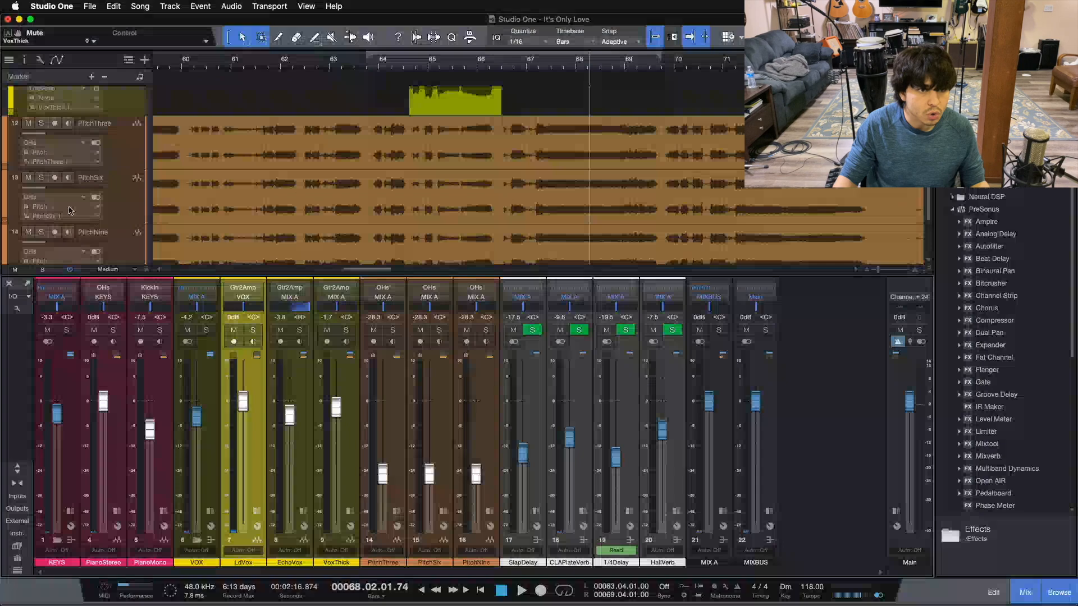
pyautogui.click(142, 150)
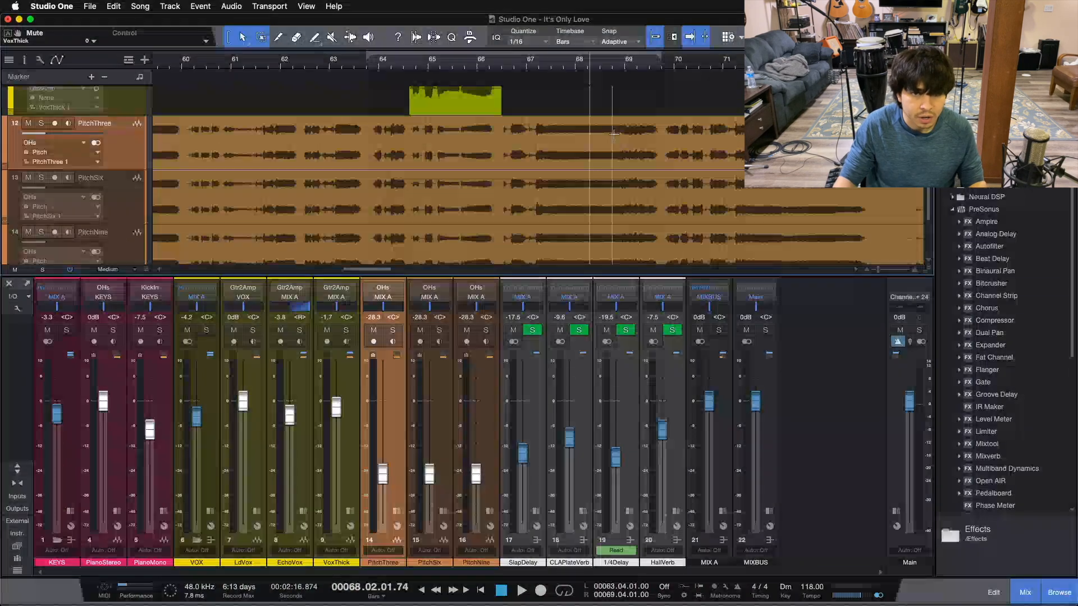
pyautogui.hscroll(3, 520, 271)
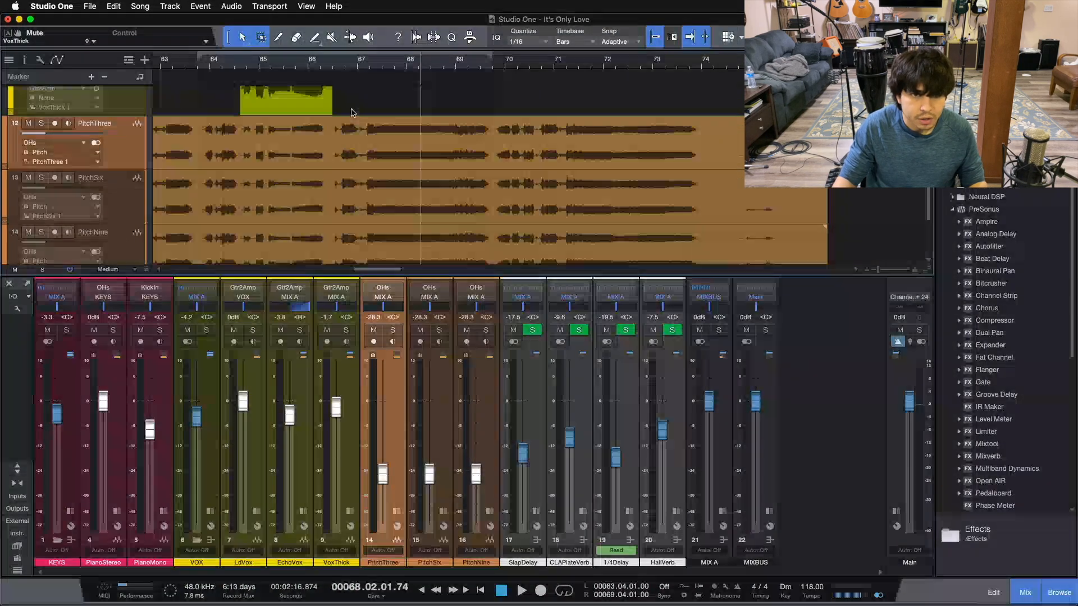
pyautogui.moveTo(332, 68); pyautogui.dragTo(531, 77)
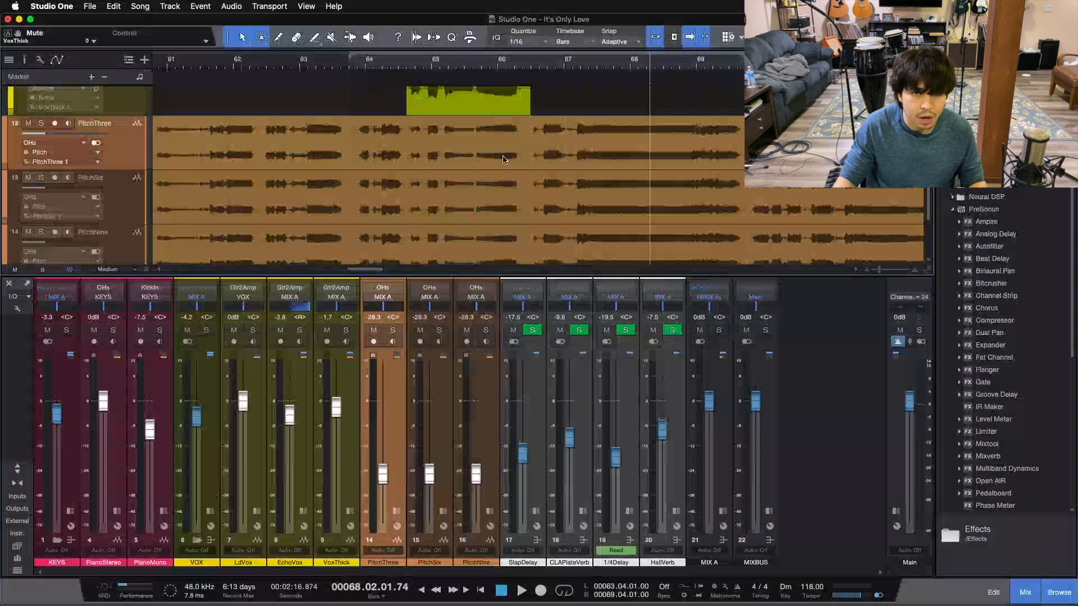
# Select the range on the LdVox track that matches the full length of the VoxThick clip, starting at 64.03.03.
pyautogui.scroll(3, 501, 153)
pyautogui.scroll(4, 500, 155)
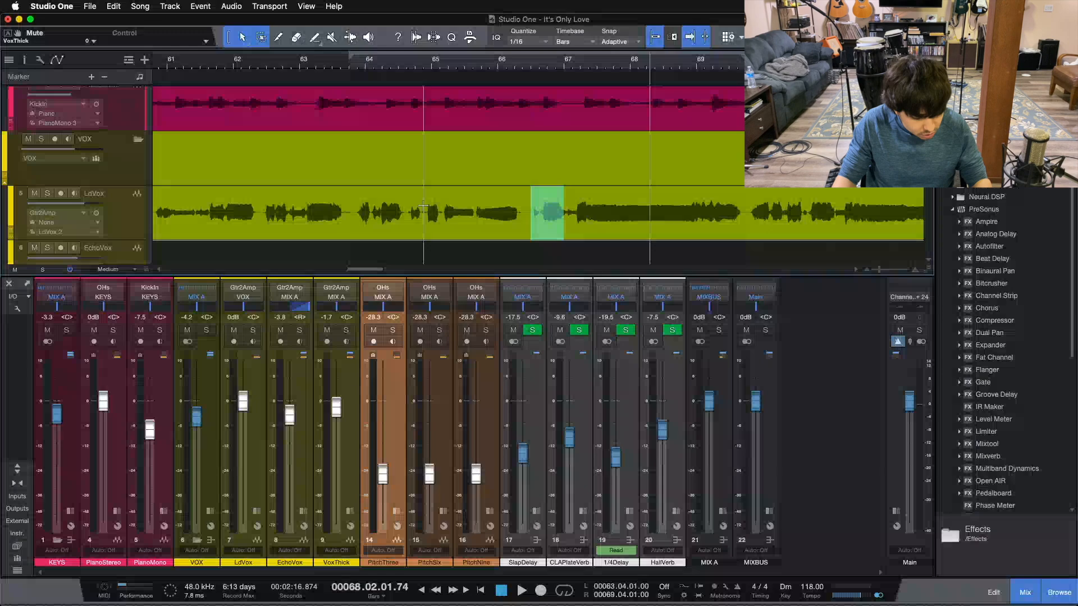
pyautogui.scroll(-1, 425, 209)
pyautogui.scroll(-1, 427, 211)
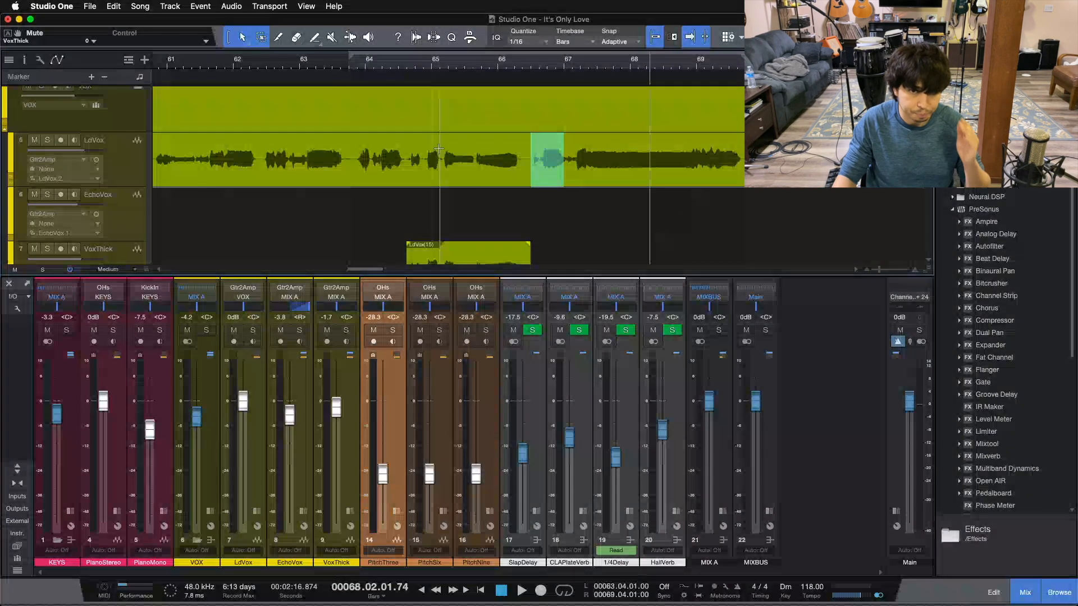
pyautogui.moveTo(406, 155); pyautogui.dragTo(530, 154)
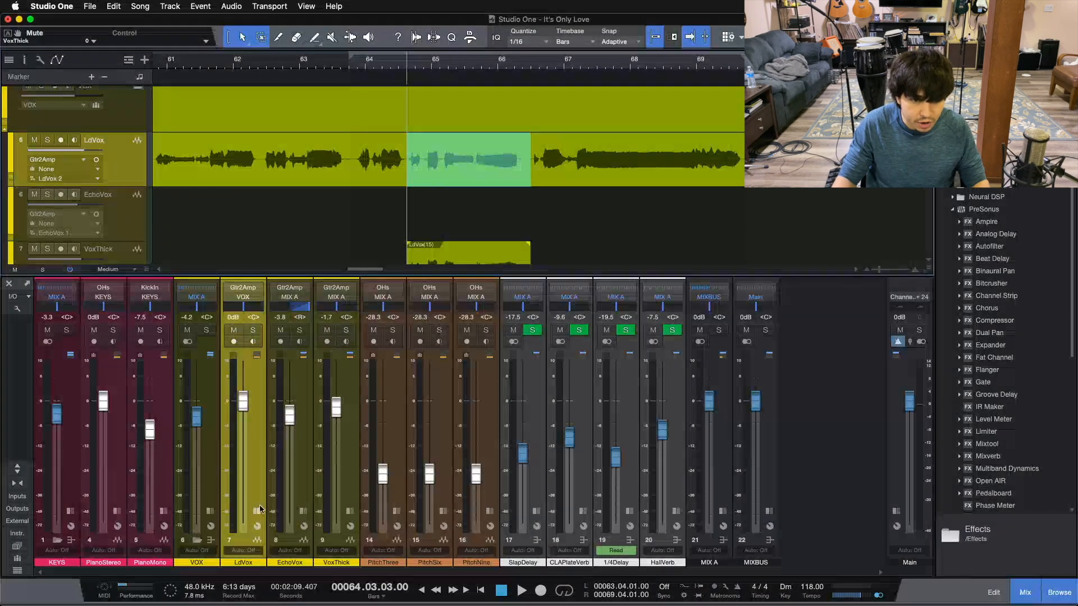
# Expand the VOX and VoxThick channels' inserts and review VoxThick's Pro EQ 3 and Fat Channel 2 settings.
pyautogui.click(211, 511)
pyautogui.click(408, 512)
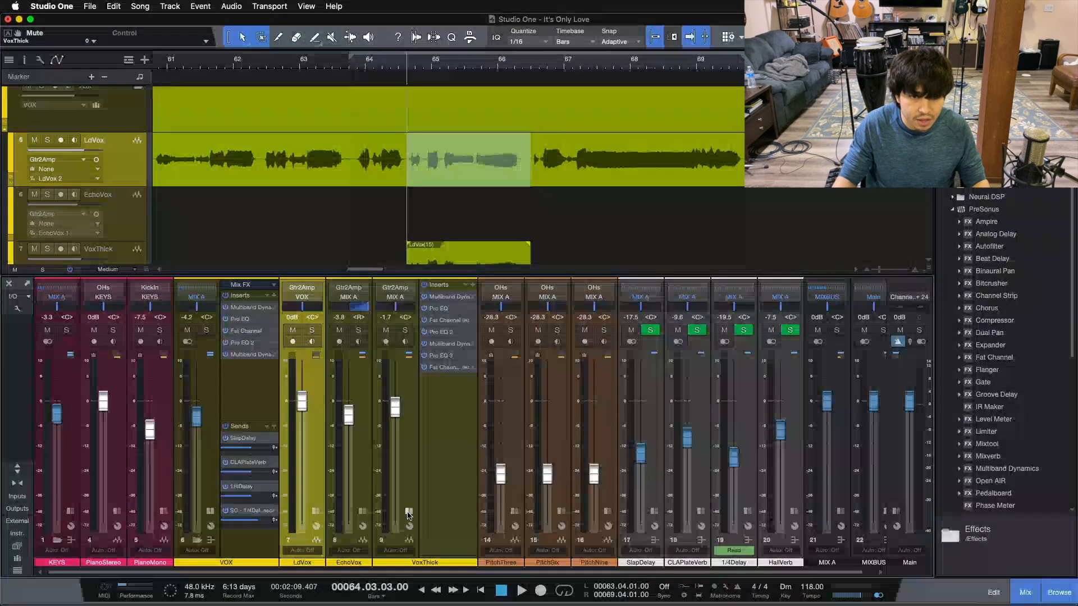
pyautogui.click(444, 356)
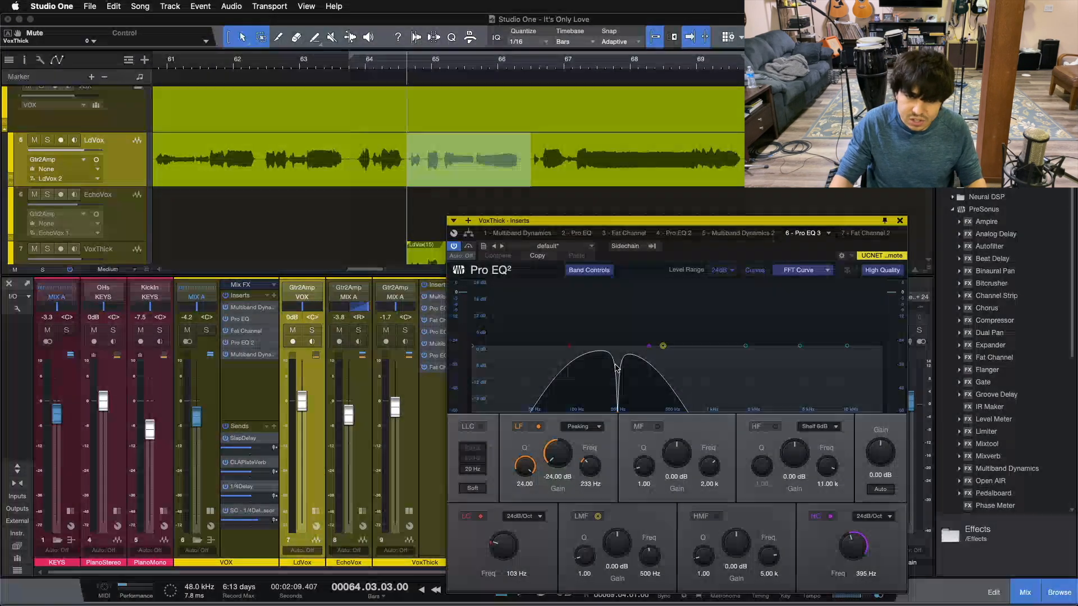
pyautogui.click(852, 234)
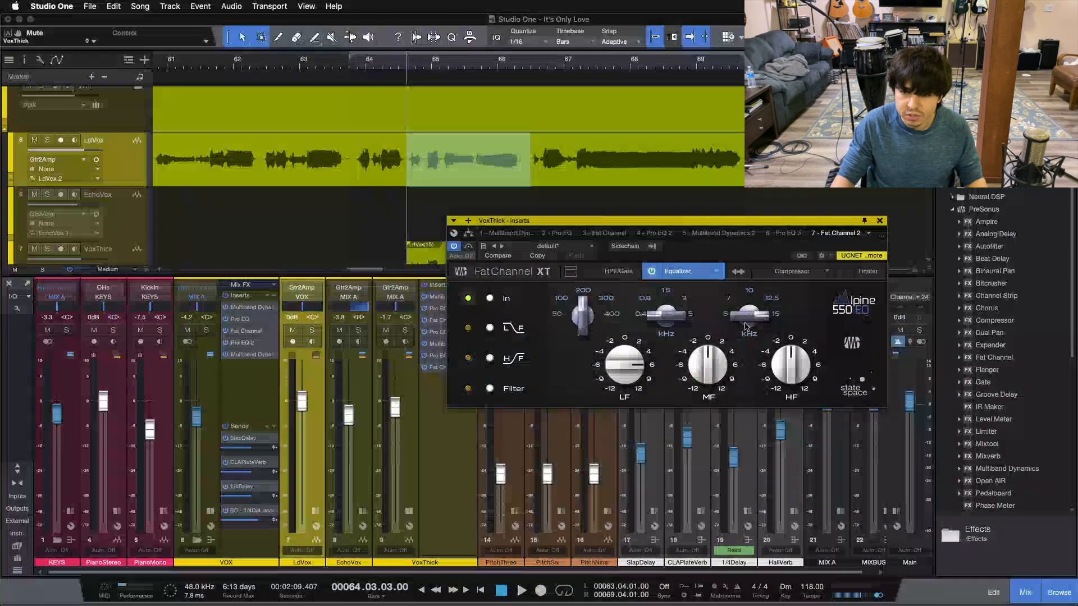